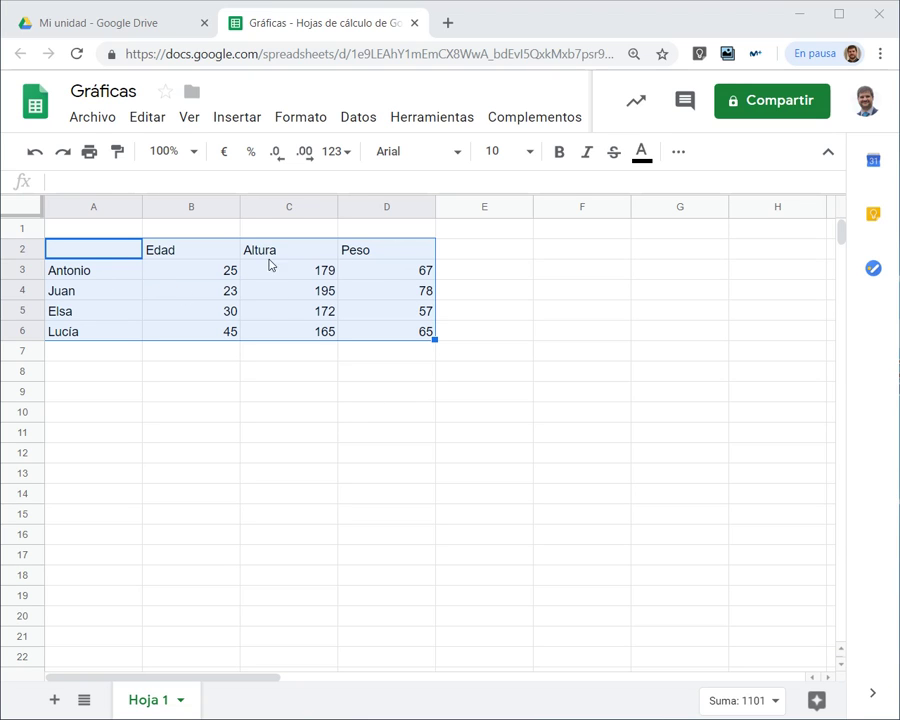
Examine the data table in A2:D6, including the Edad, Altura and Peso headings and the row labels.
left_click(158, 356)
left_click(91, 250)
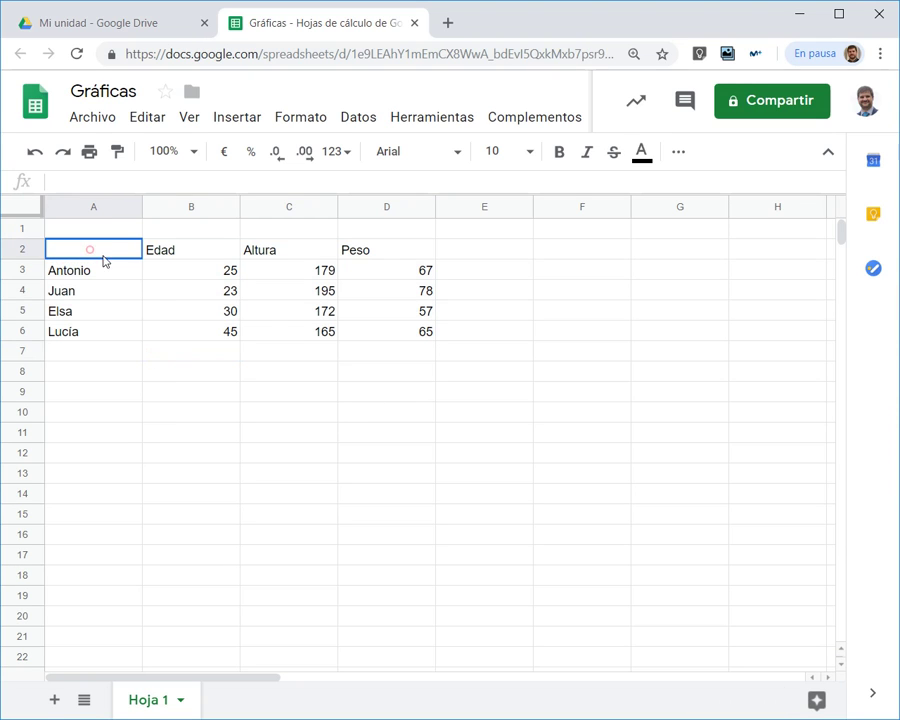
left_click_drag(104, 260, 352, 334)
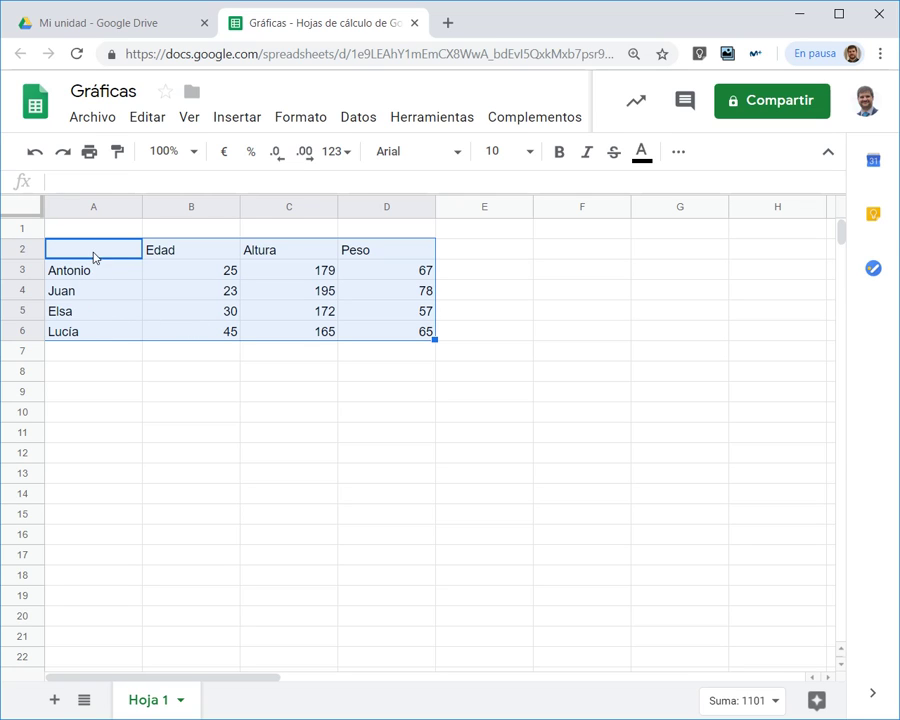
left_click(184, 254)
left_click(266, 248)
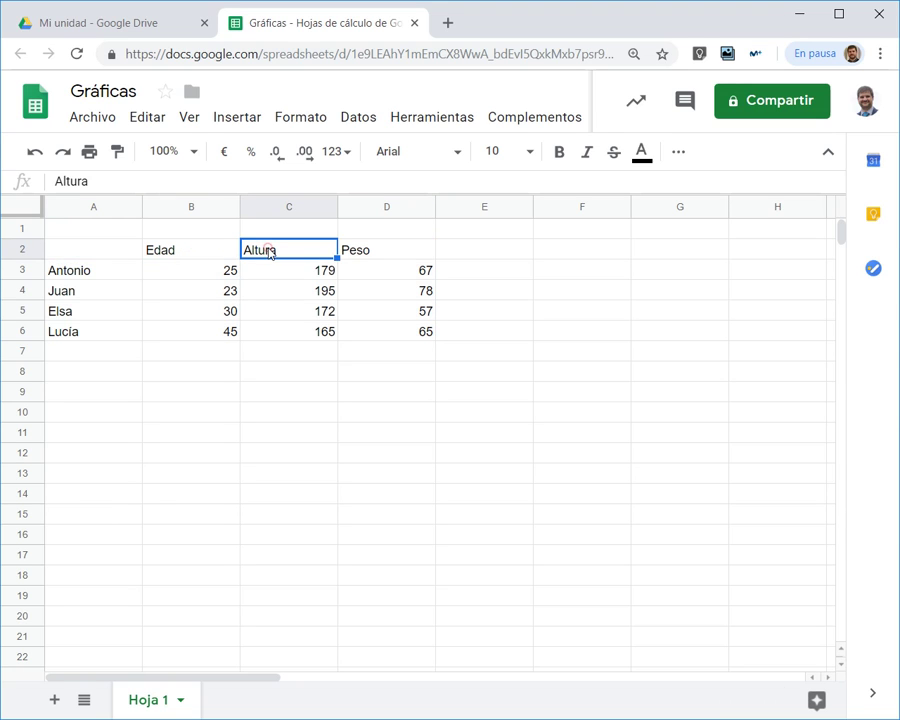
left_click(181, 256)
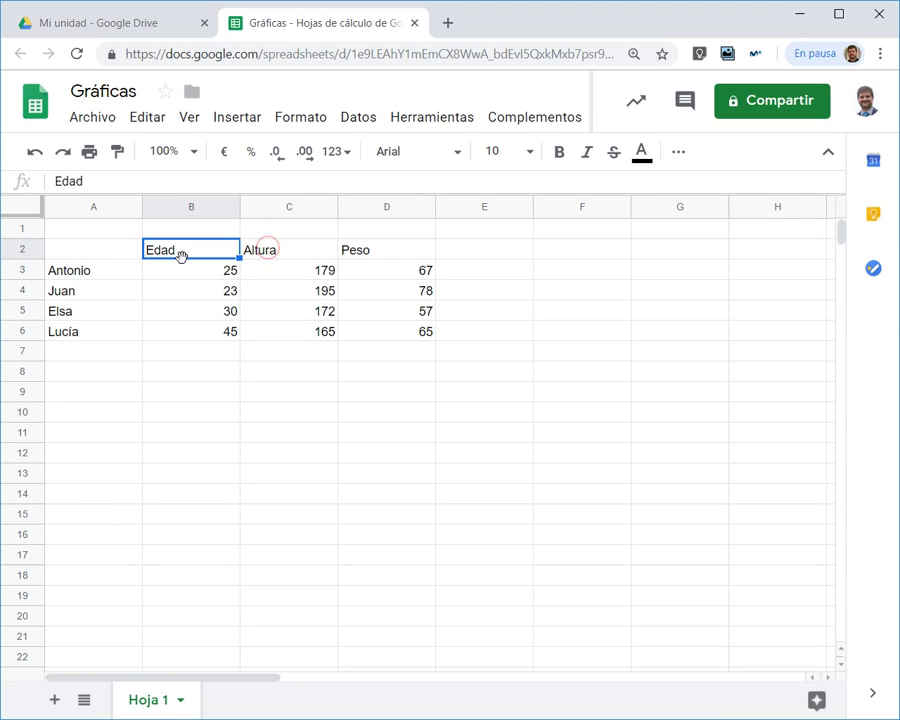
left_click(356, 250)
left_click(200, 245)
left_click(268, 244)
left_click(381, 241)
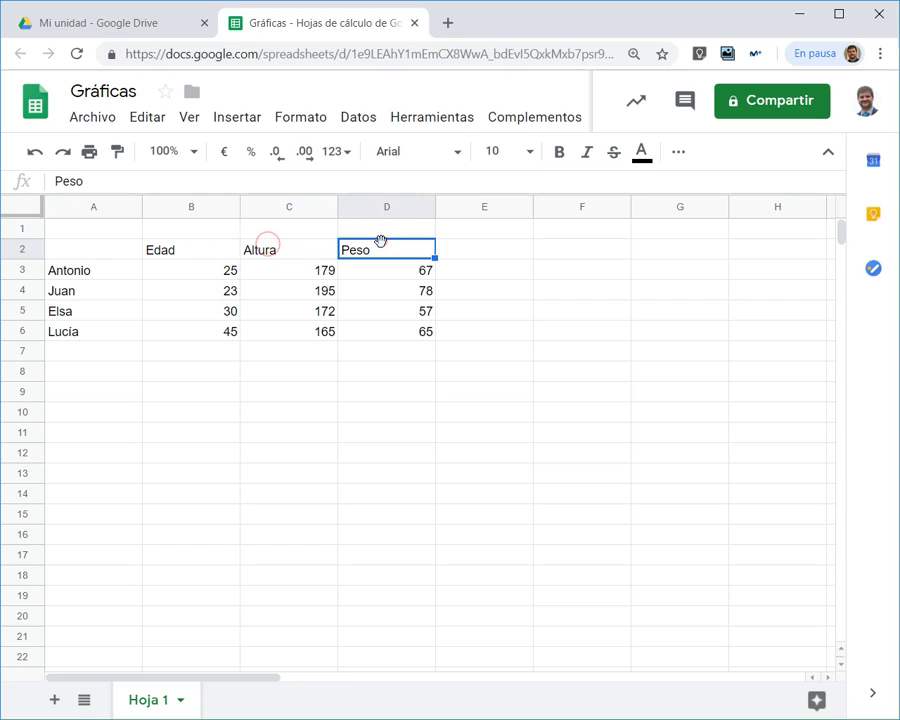
left_click(194, 252)
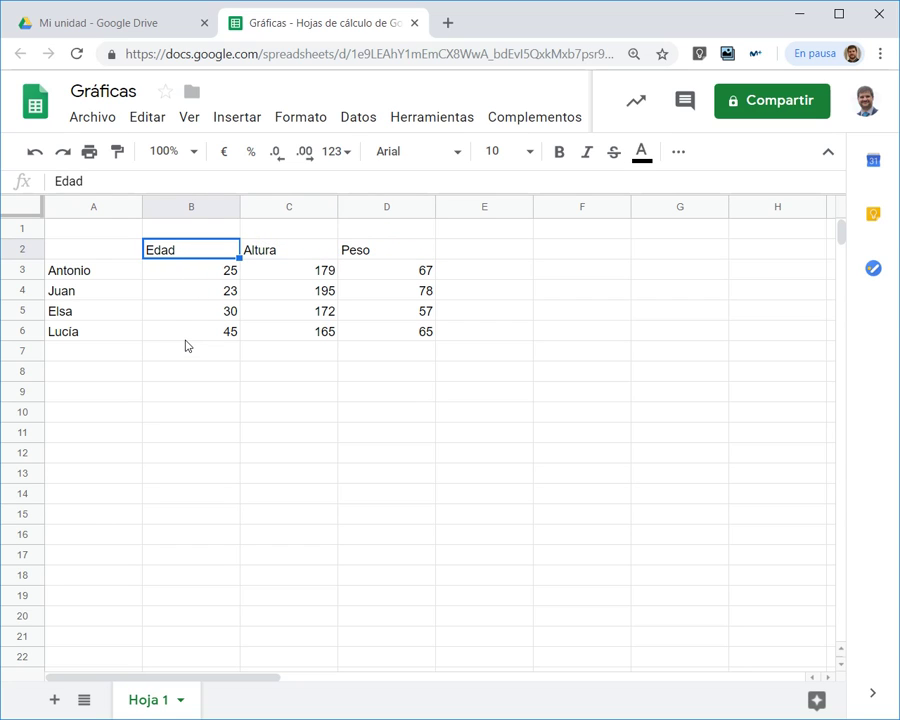
left_click_drag(96, 251, 369, 335)
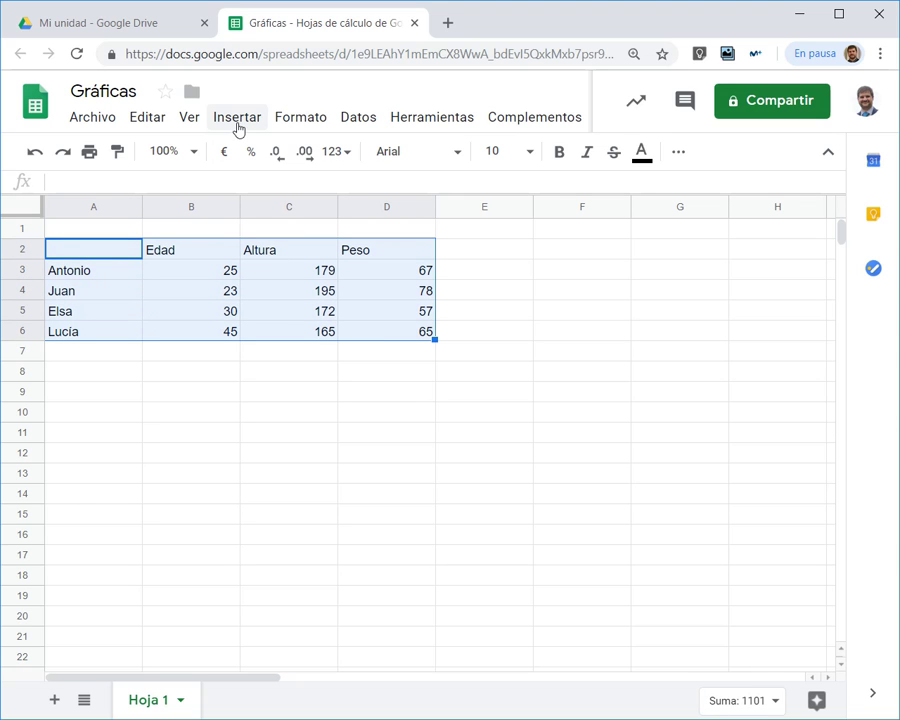
left_click(216, 277)
left_click(90, 278)
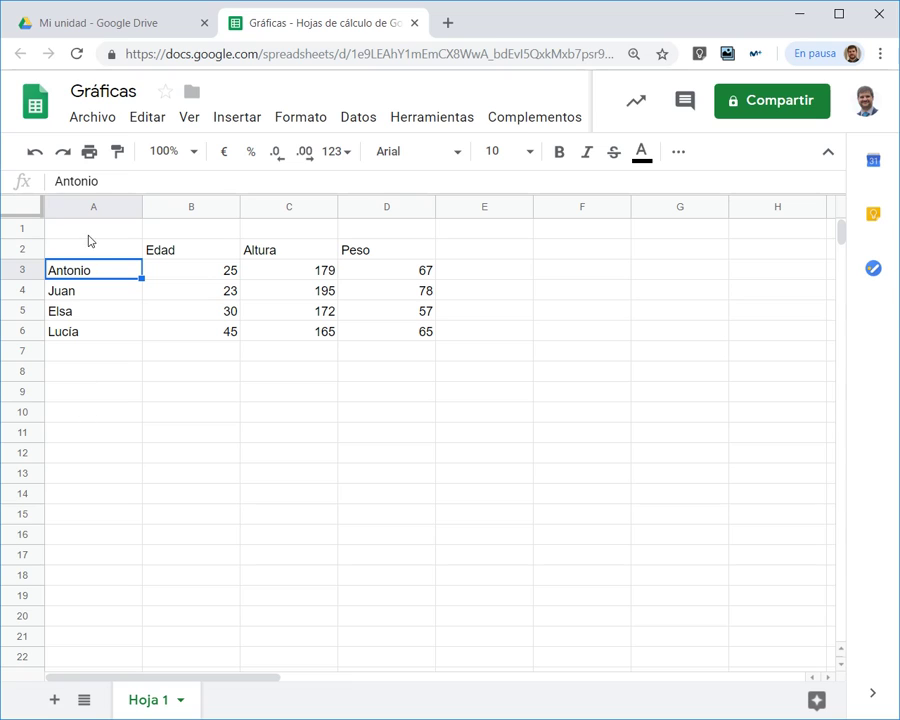
left_click(198, 274)
Clear the age value in cell B4 and undo the deletion.
left_click(209, 297)
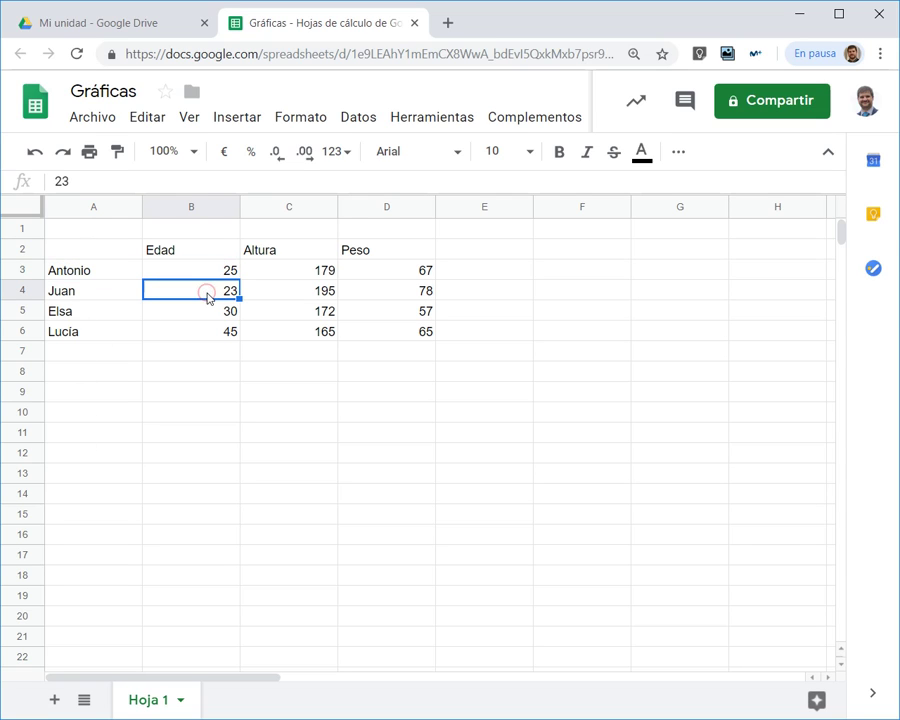
key("Delete")
left_click(195, 378)
left_click(219, 298)
key("ctrl+z")
Insert a chart from the range A2:D6 and place it, reduced in size, below the table.
left_click_drag(80, 248, 415, 330)
left_click(240, 118)
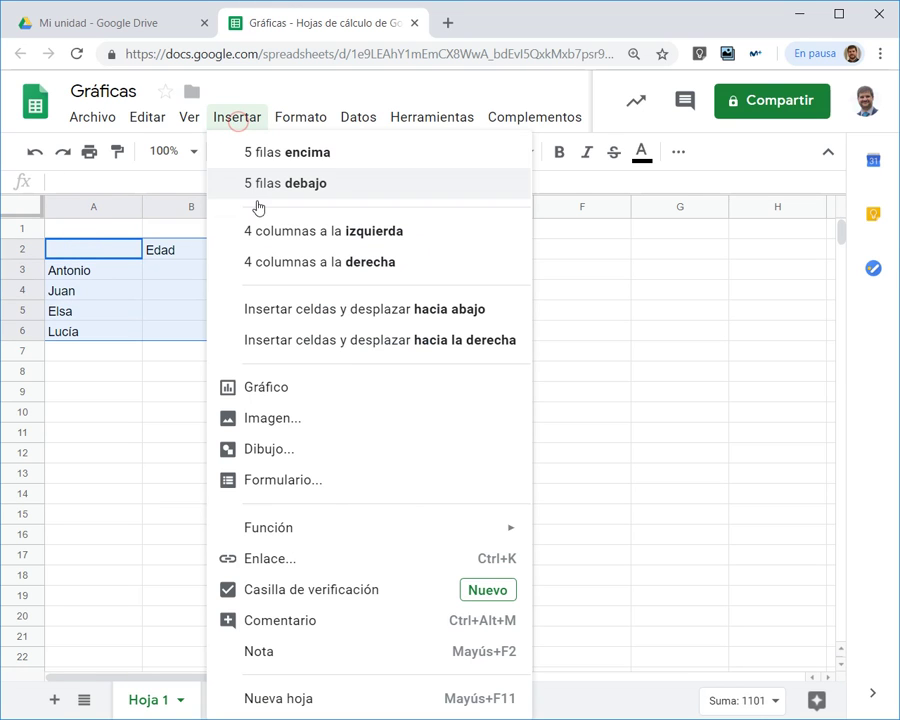
left_click(277, 393)
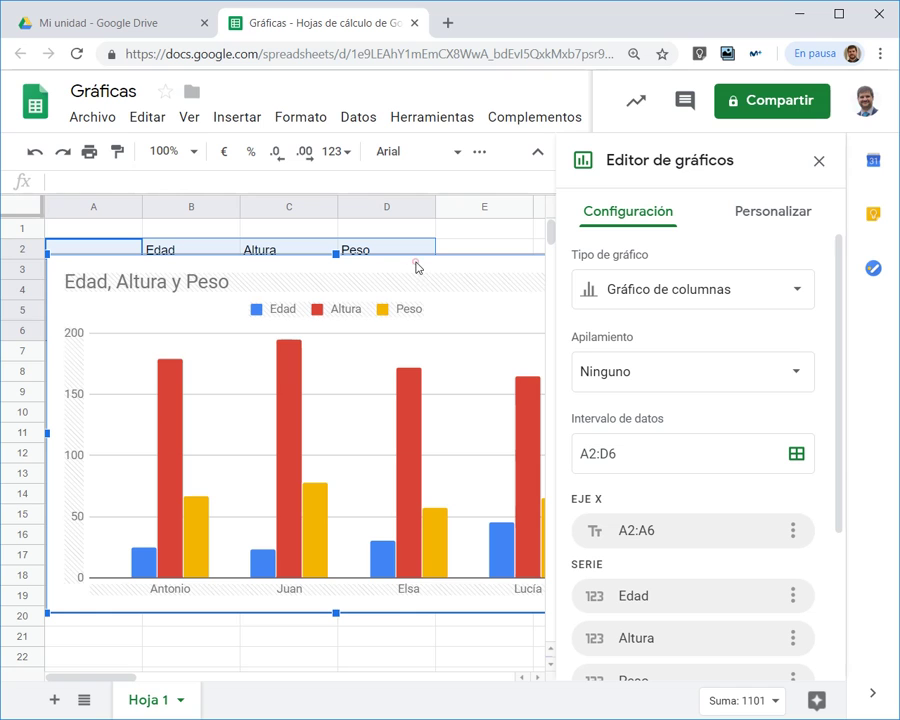
left_click_drag(511, 265, 510, 309)
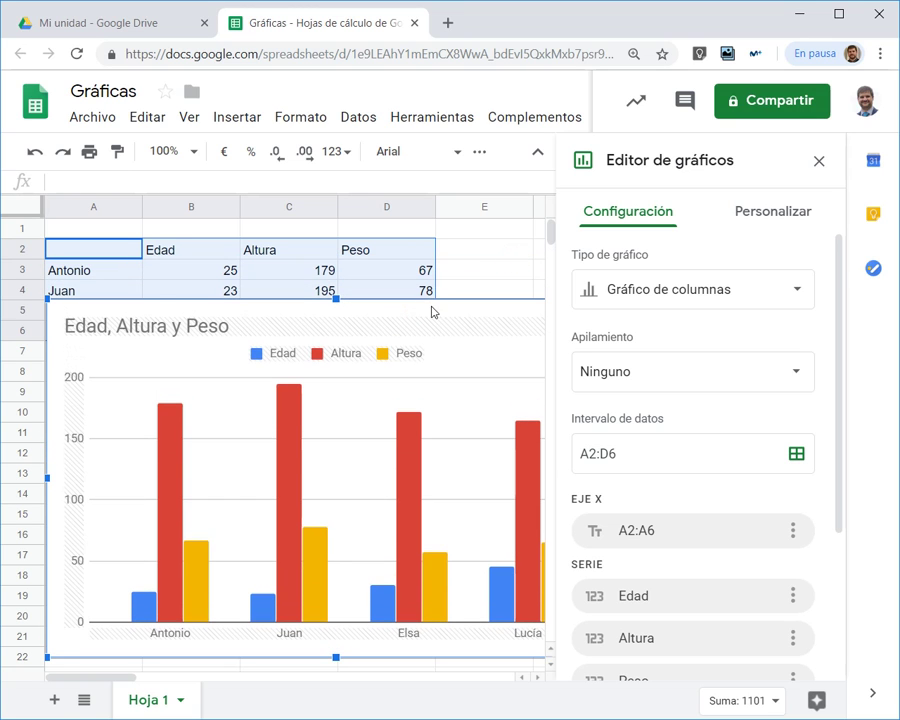
left_click_drag(46, 309, 237, 382)
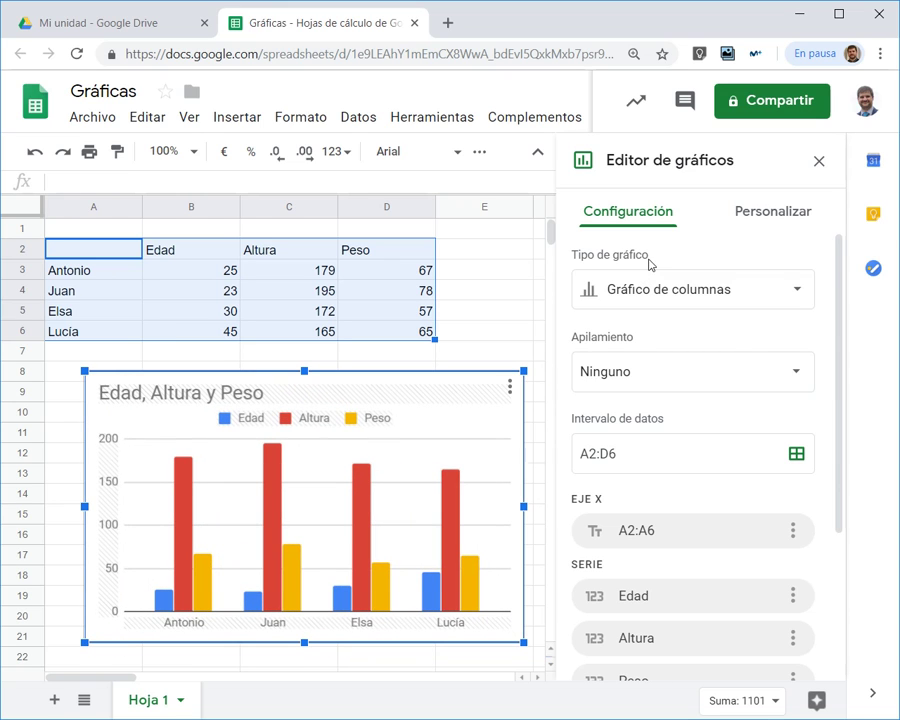
Browse the chart types available for the chart, from the suggestions down to the Otros group.
left_click(797, 291)
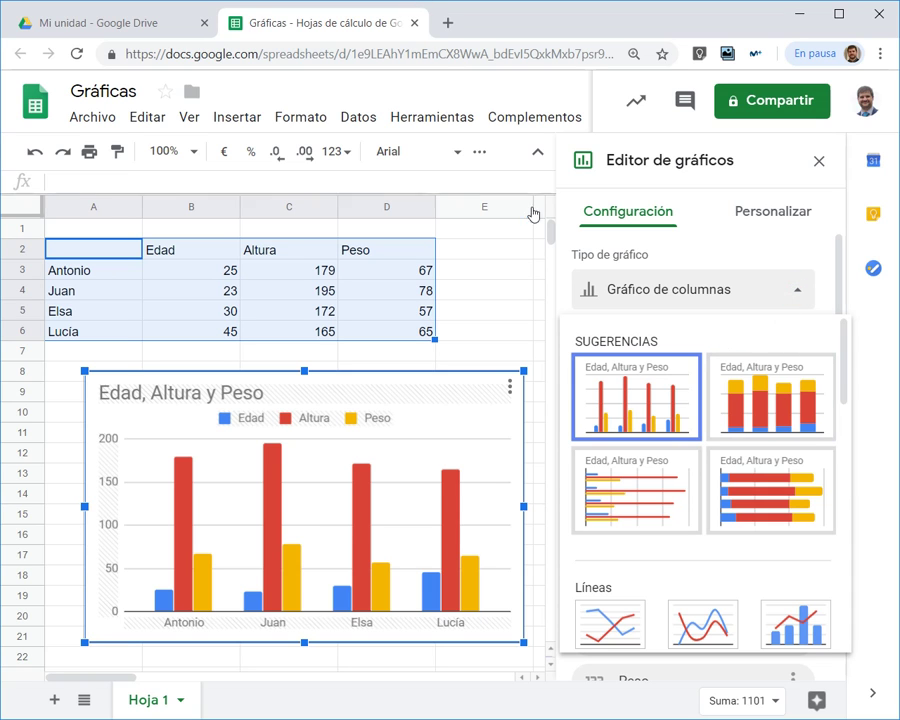
left_click_drag(847, 350, 855, 560)
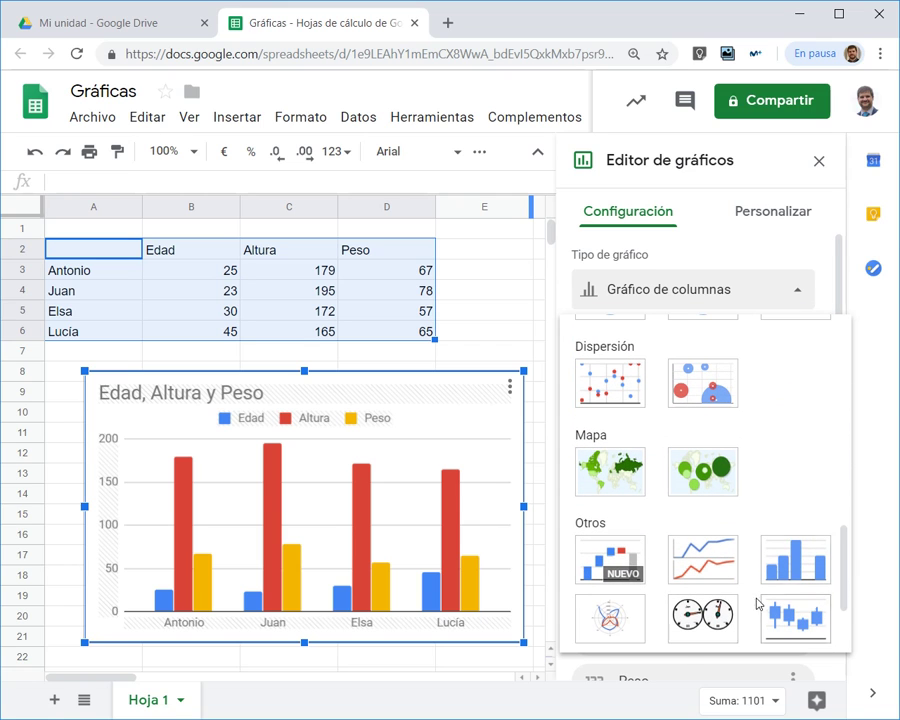
left_click_drag(847, 576, 842, 360)
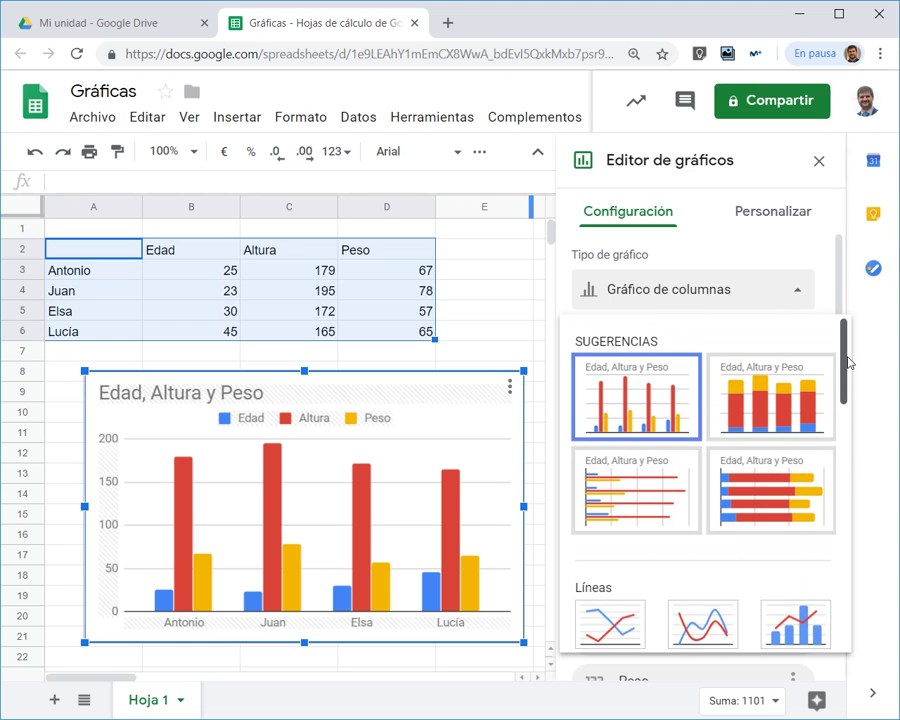
left_click(797, 292)
Try the Al 100% and Estándar stacking options on the column chart, and set stacking back to Ninguno.
left_click(742, 379)
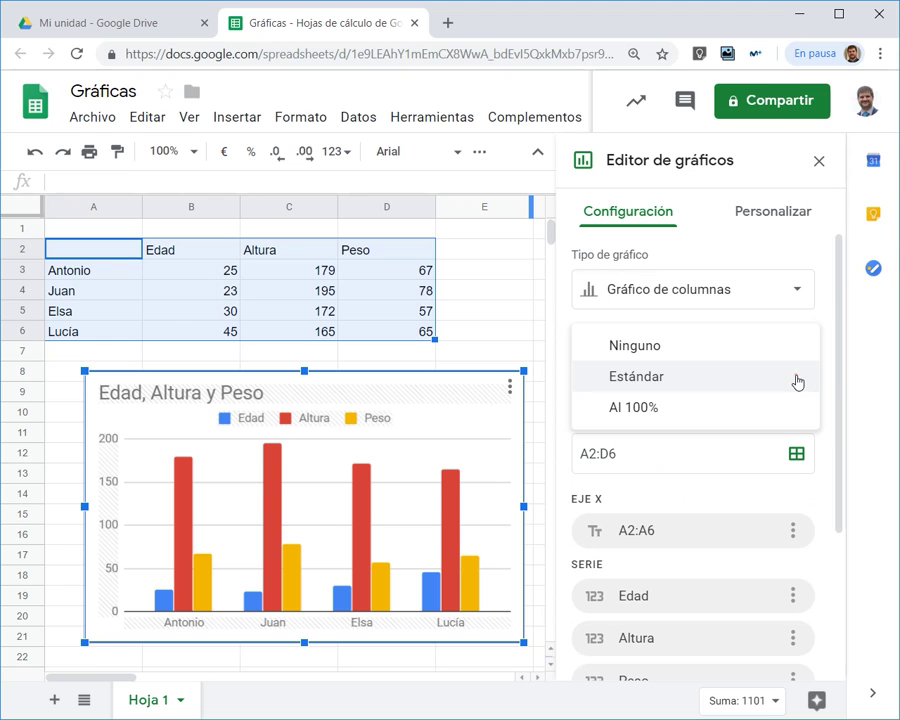
left_click(708, 407)
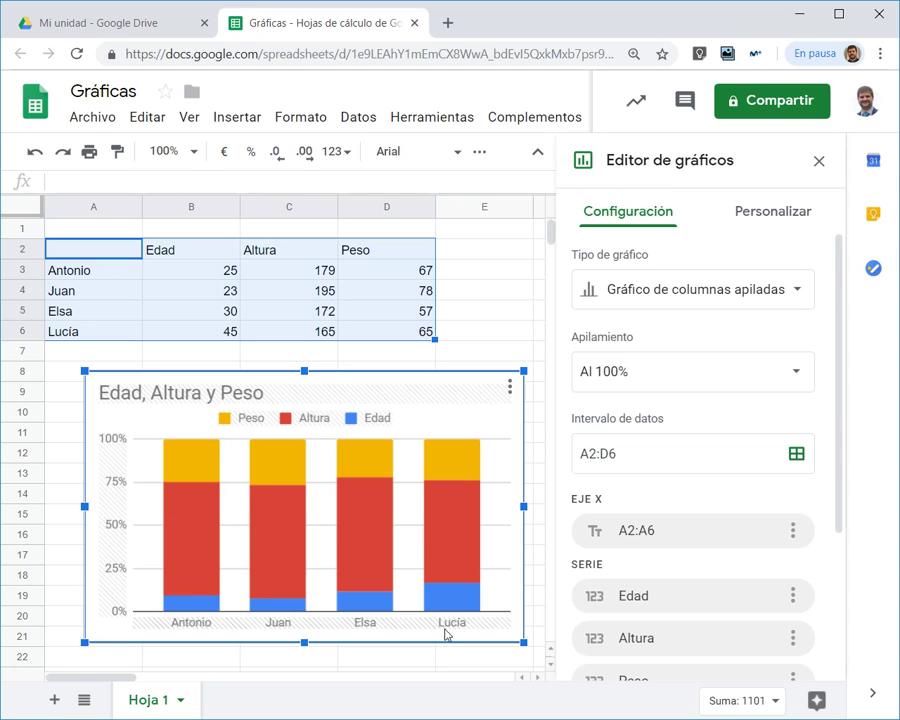
left_click(786, 369)
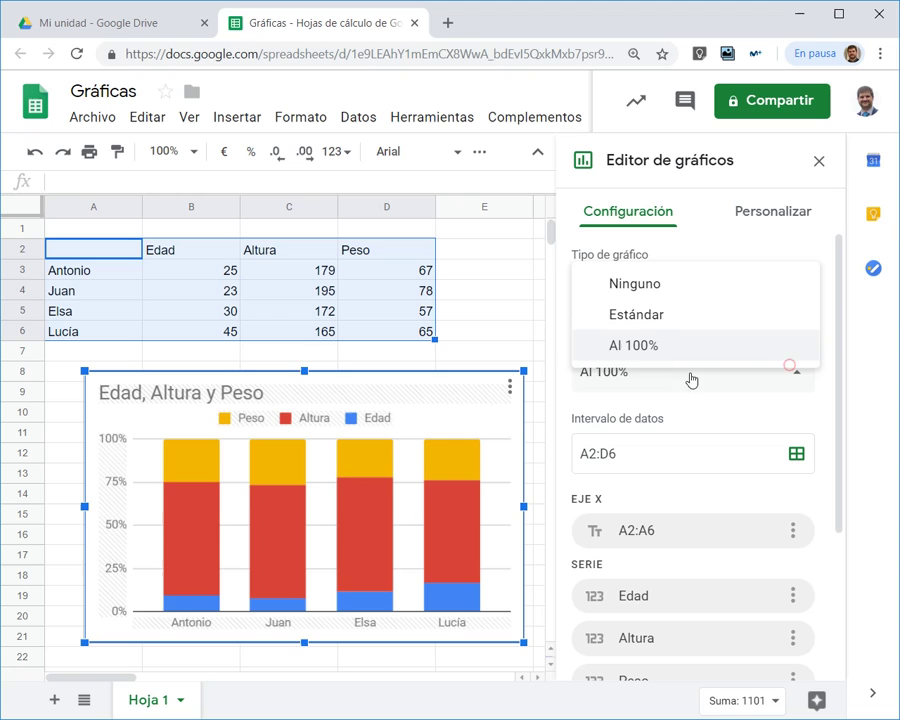
left_click(645, 315)
left_click(695, 382)
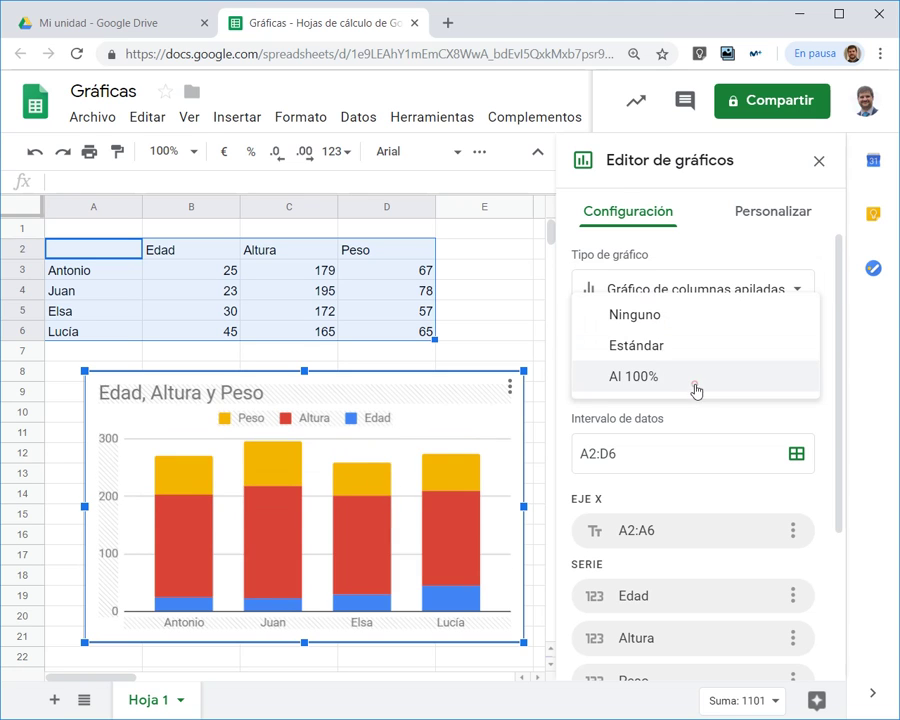
left_click(650, 322)
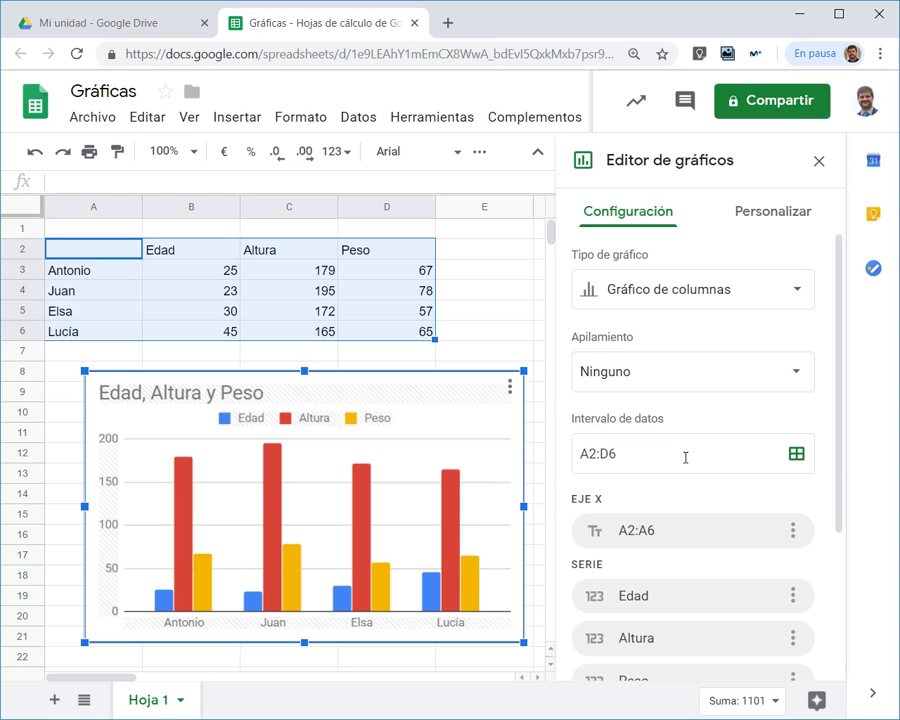
Try A2:D5 as the chart's data range, and reselect A2:D6 as the range.
left_click(797, 454)
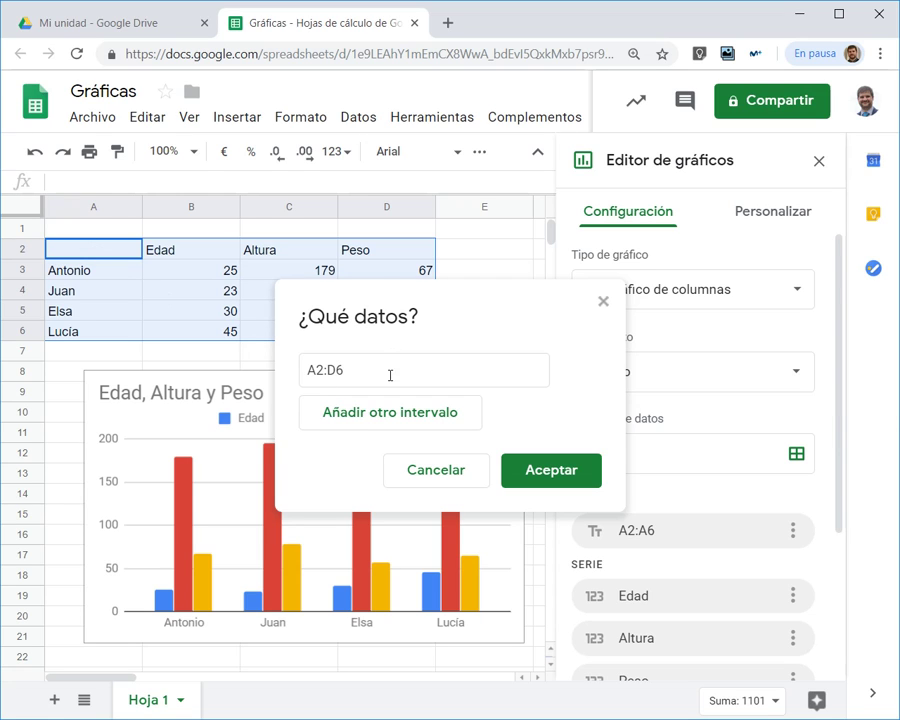
left_click(352, 370)
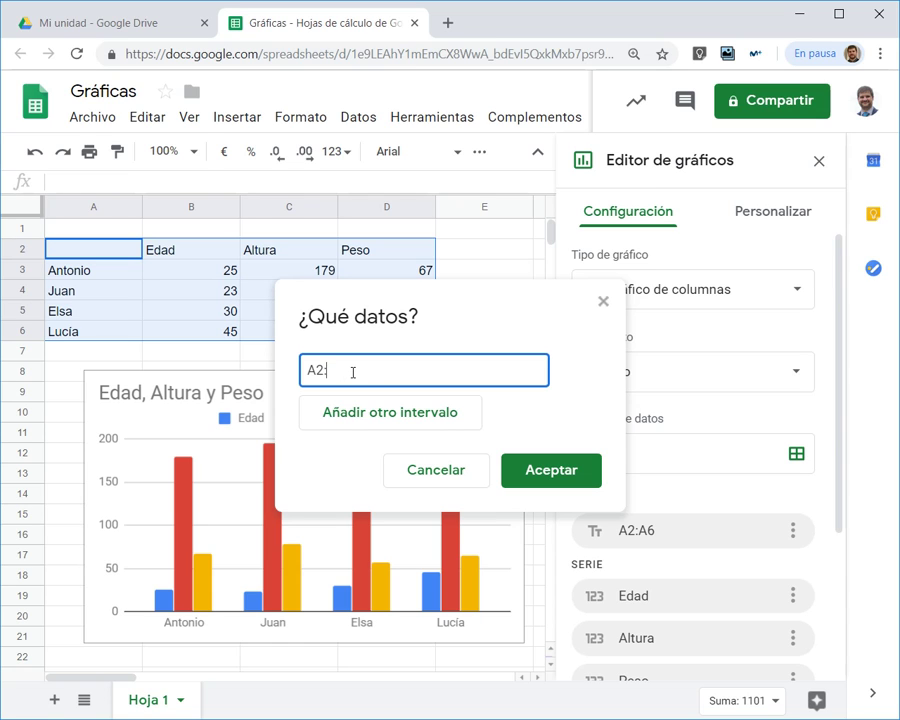
left_click(512, 477)
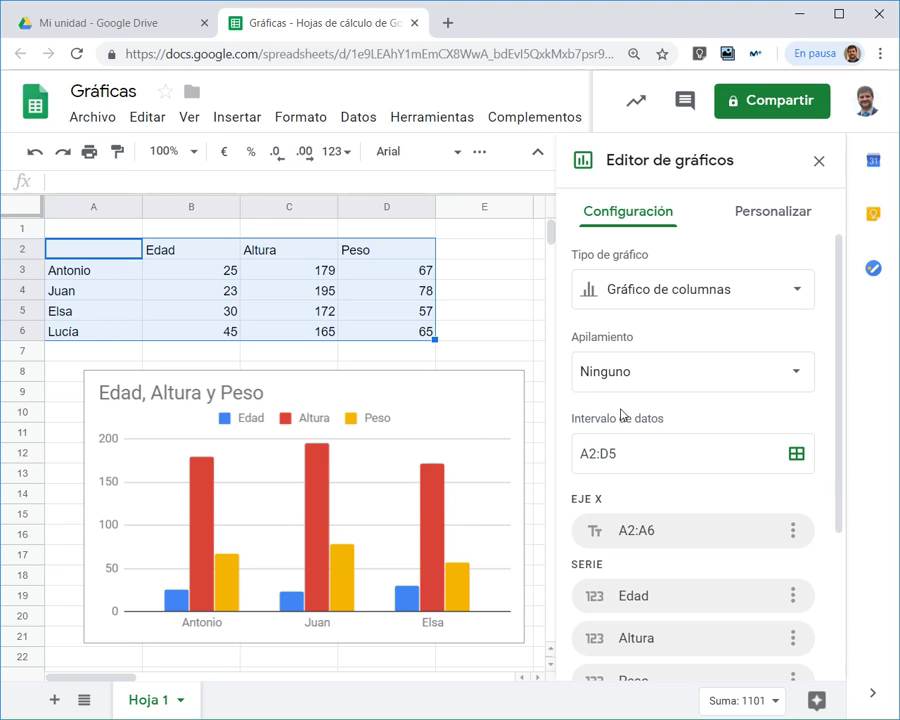
left_click(798, 453)
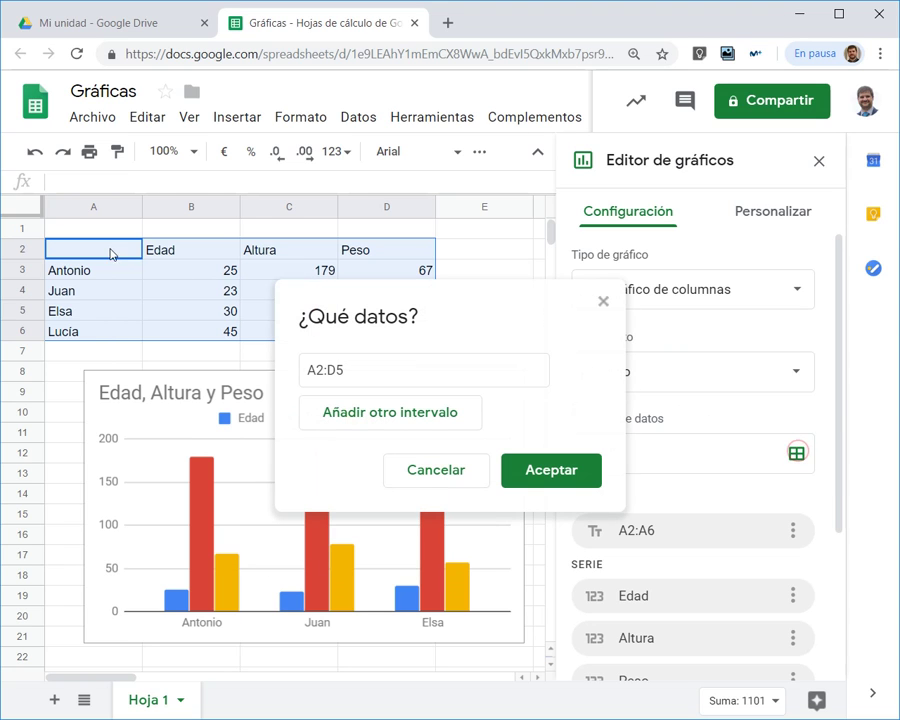
left_click_drag(112, 253, 396, 341)
left_click(534, 477)
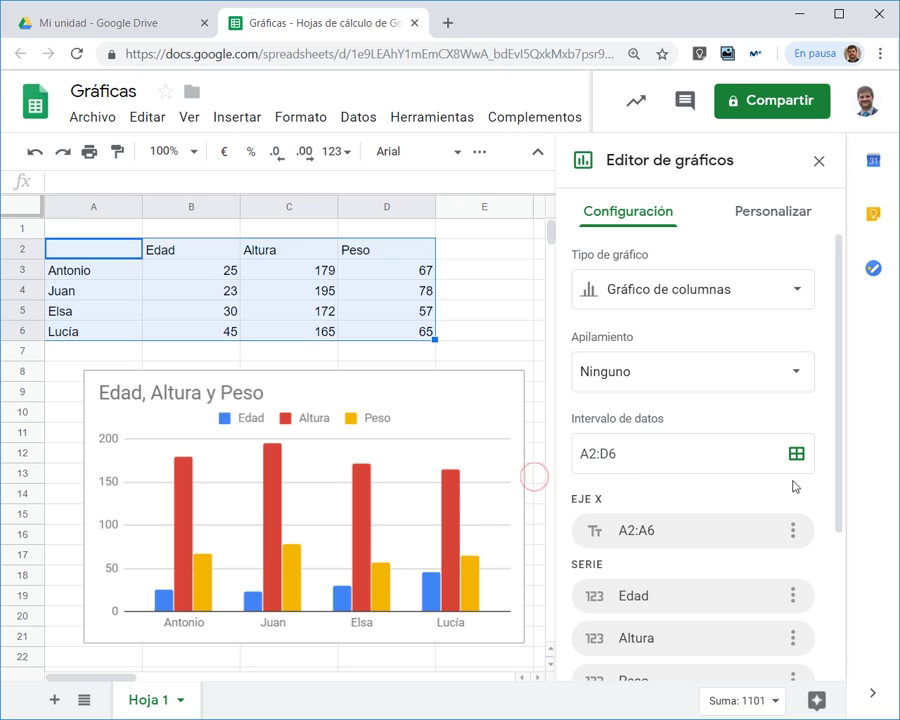
Try the Cambiar filas/columnas option on the chart and turn it off again.
left_click_drag(836, 428, 848, 528)
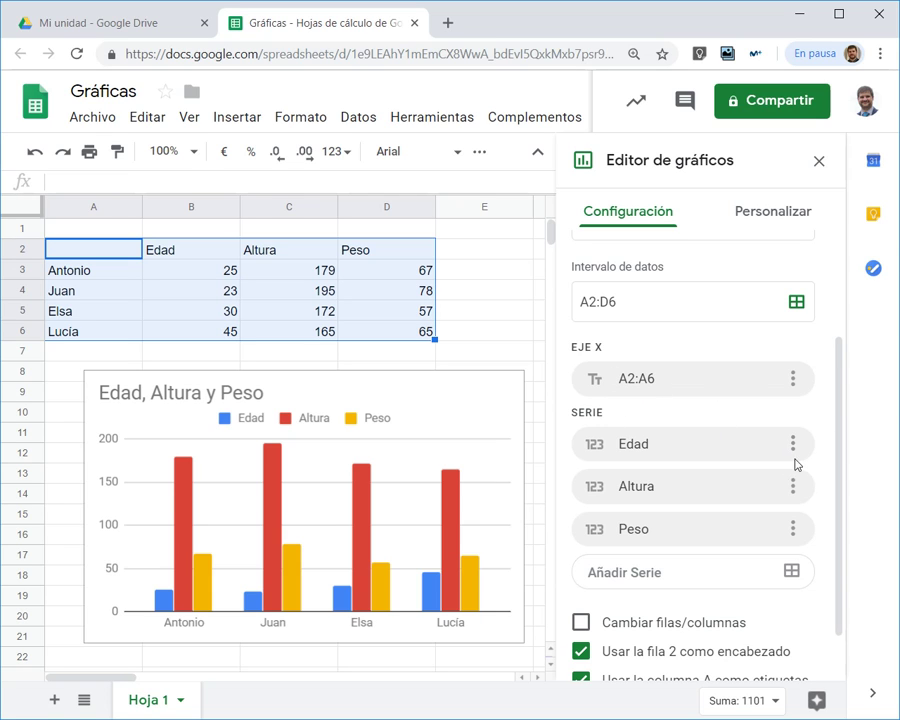
left_click_drag(840, 420, 842, 468)
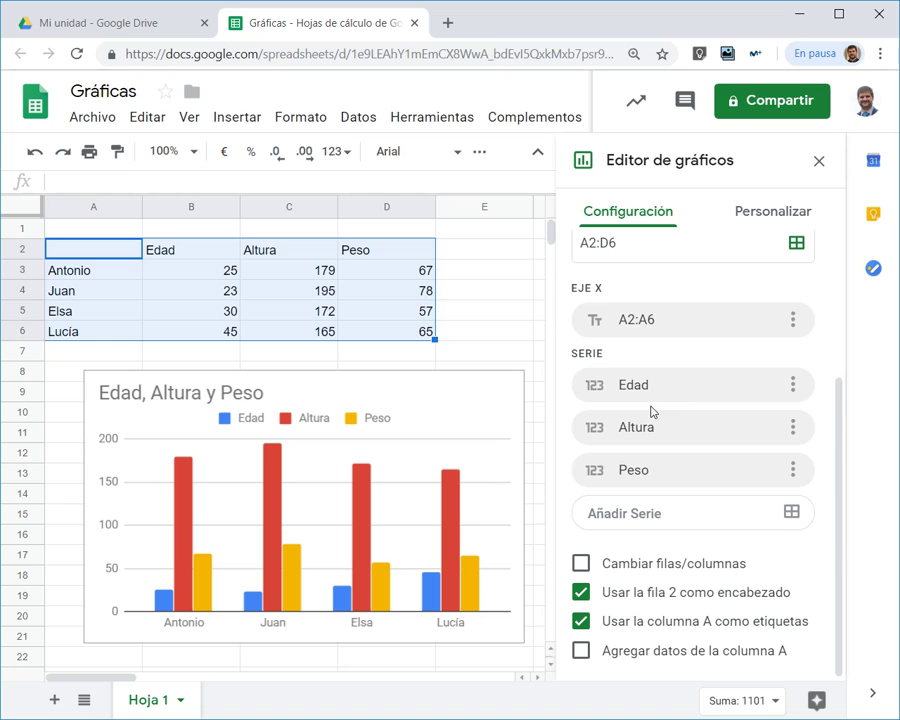
left_click(836, 503)
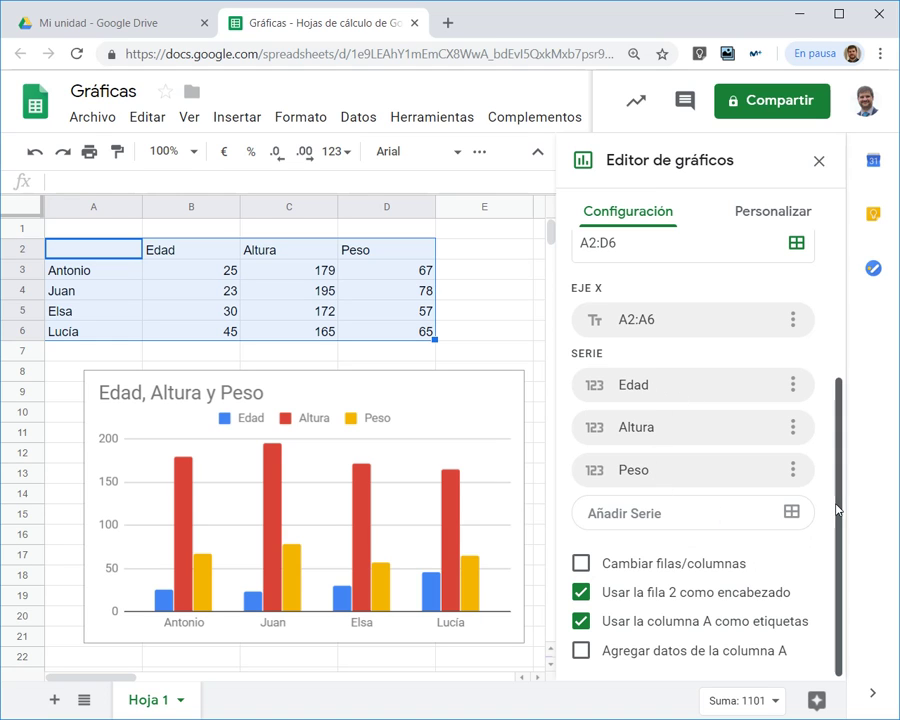
left_click(582, 565)
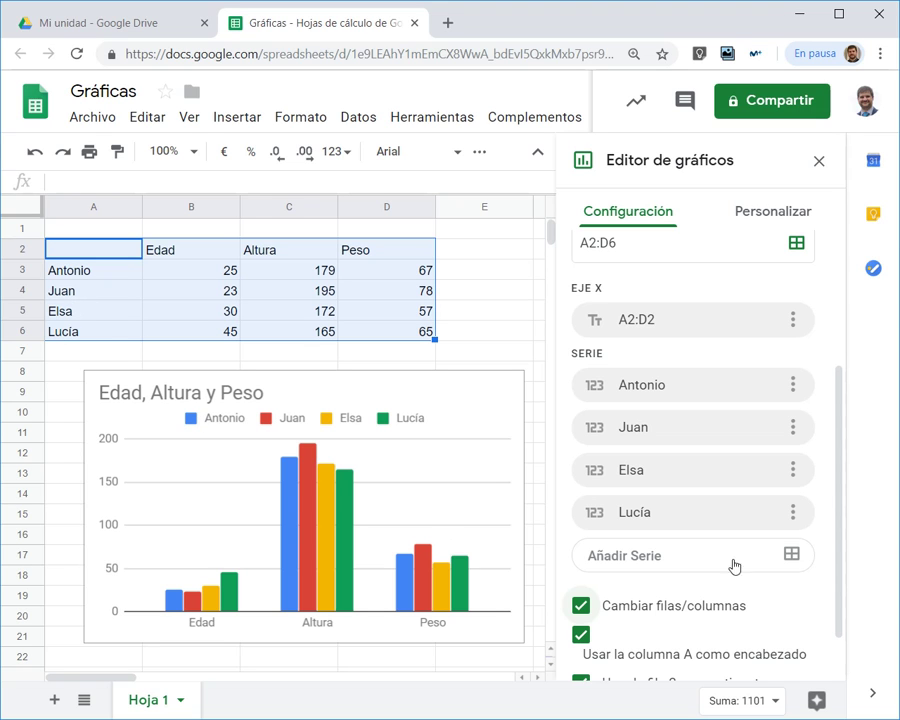
left_click_drag(836, 504, 836, 548)
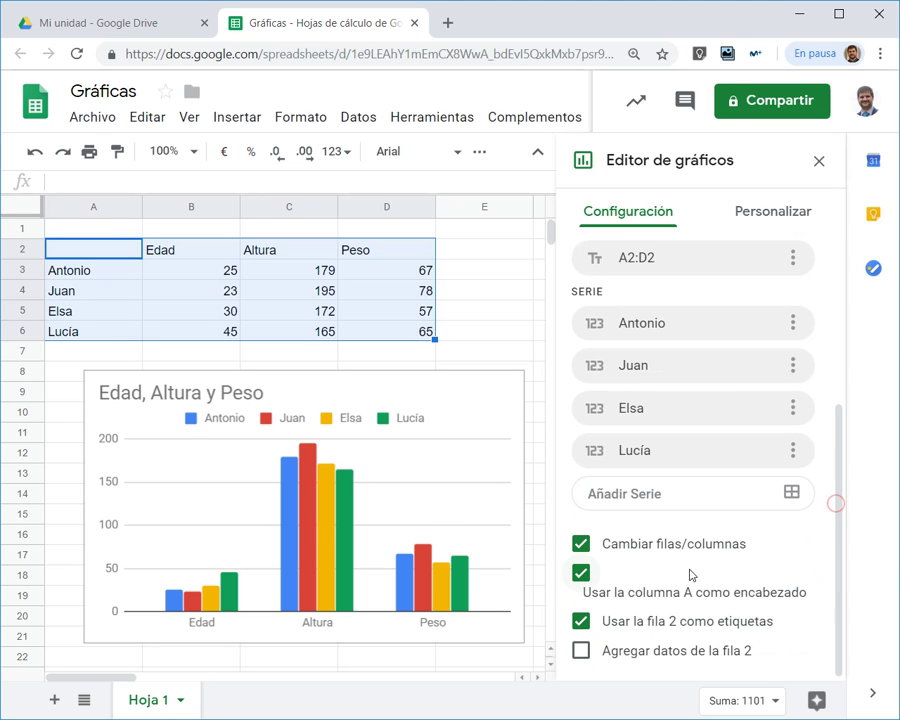
left_click(588, 543)
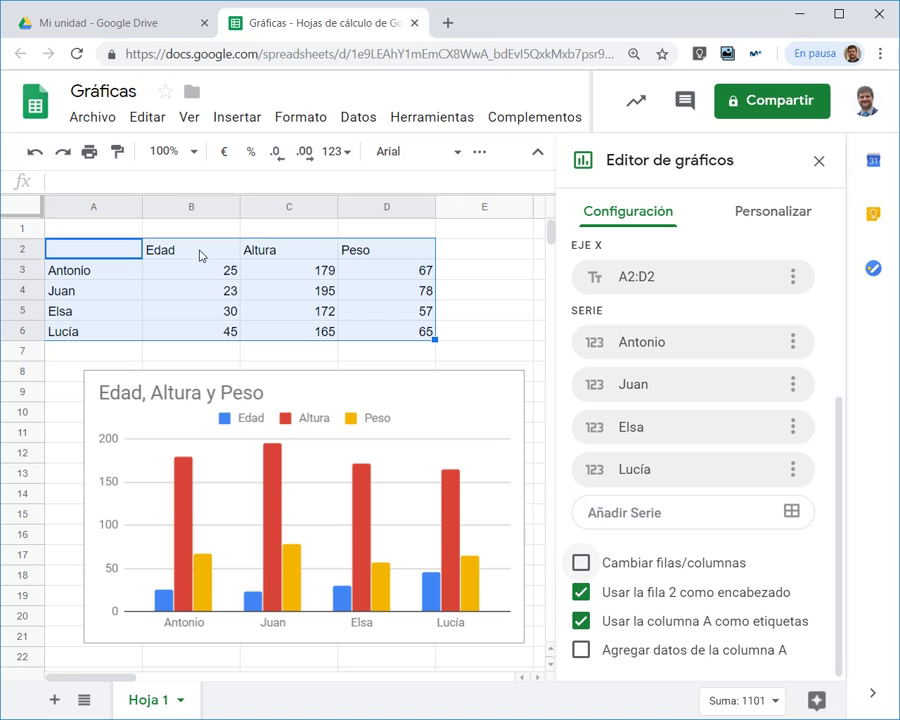
Select the headings in B2:D2 and reopen the chart's configuration to review its type, stacking and data range.
left_click_drag(200, 255, 350, 250)
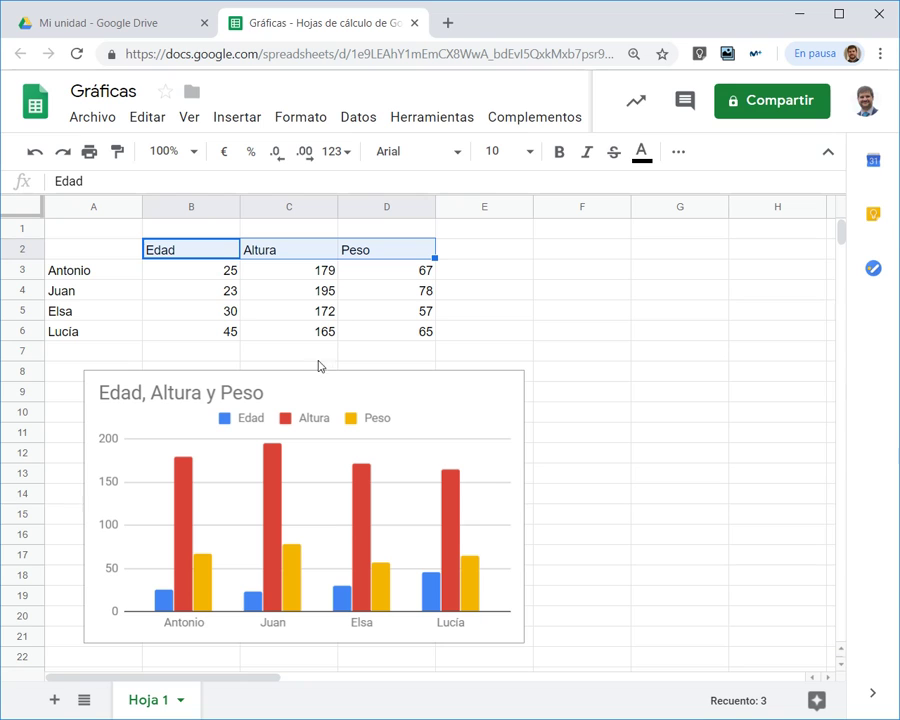
double_click(307, 381)
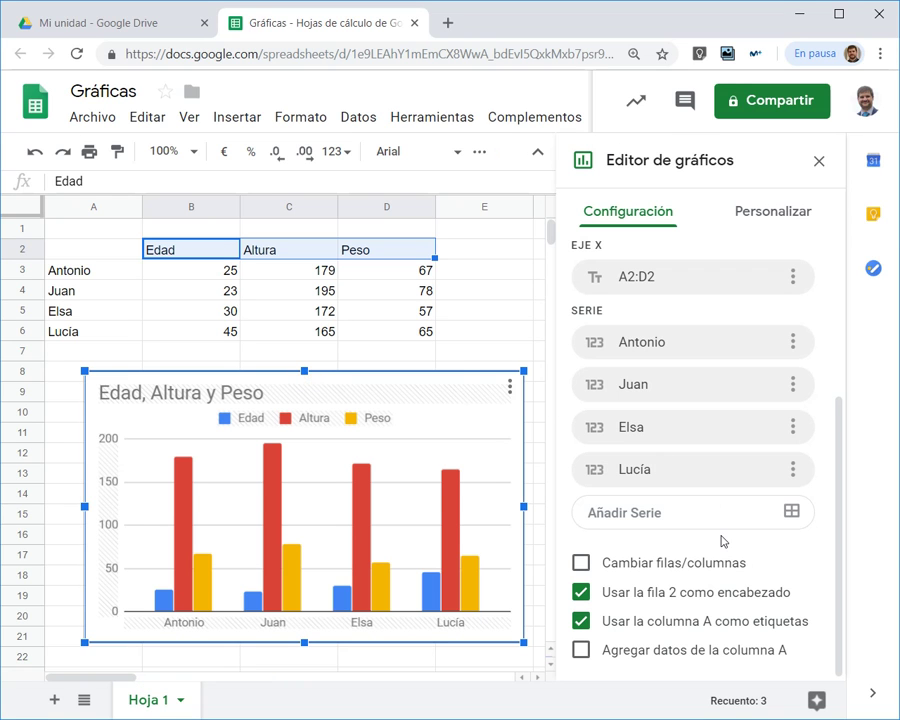
scroll(722, 540, "up", 5)
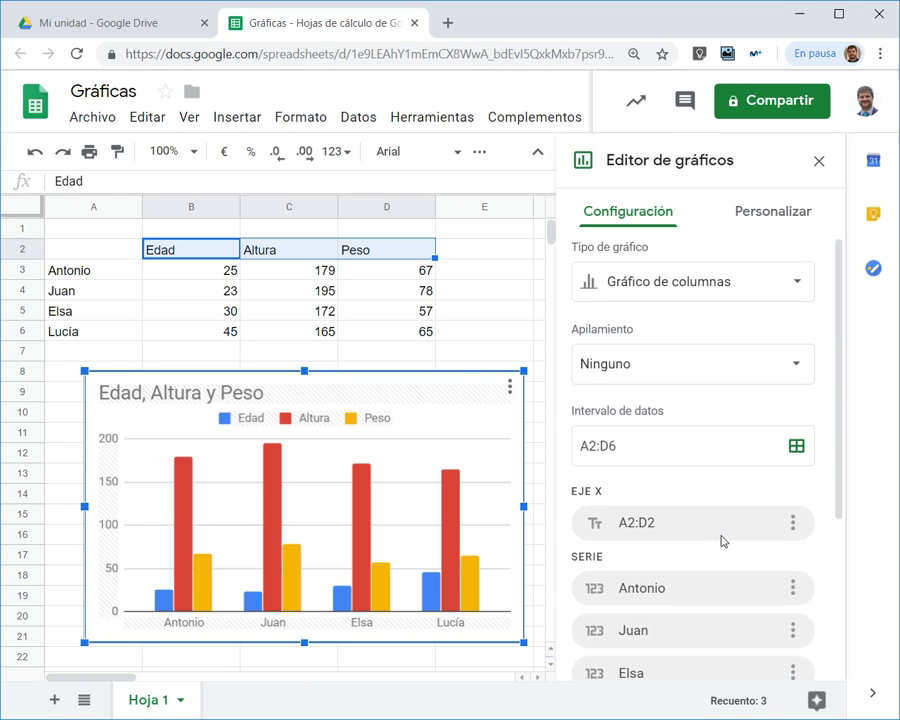
Try the 3D and Maximizar options in the chart style settings, and turn both off again.
left_click(757, 216)
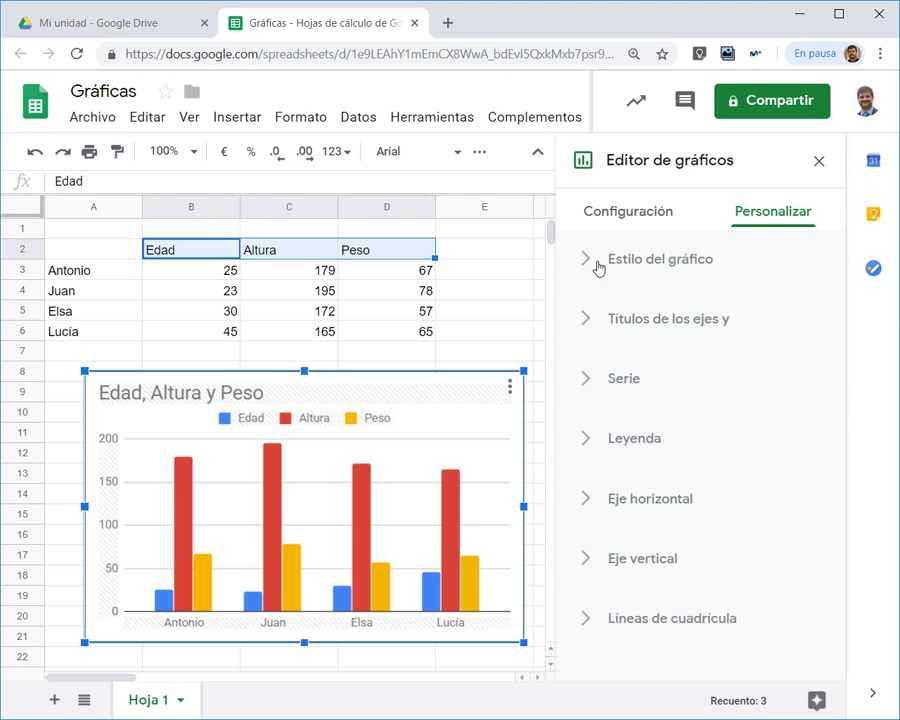
left_click(590, 262)
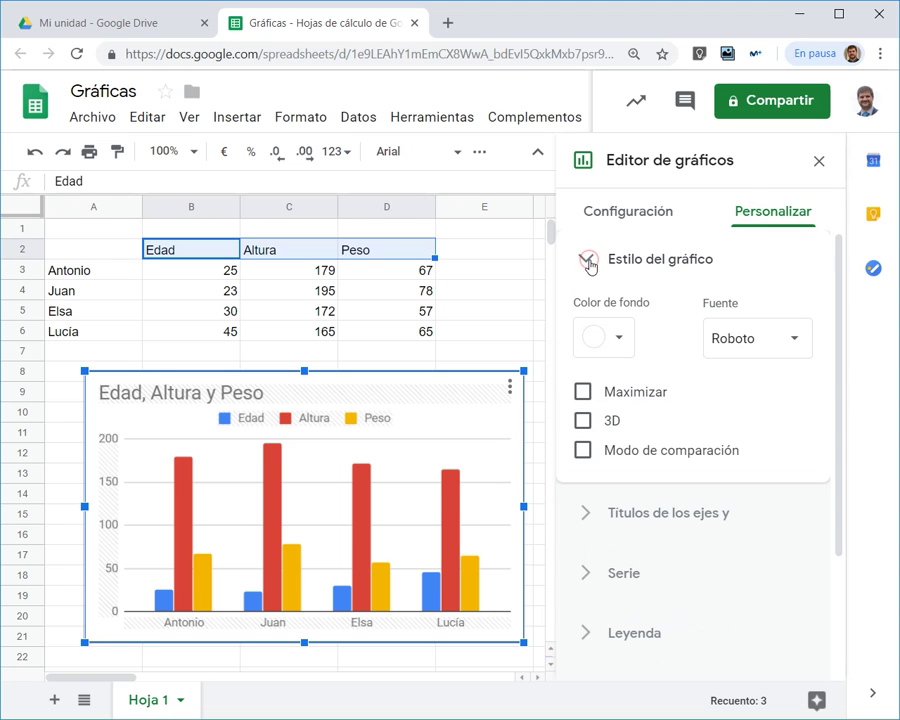
left_click(582, 420)
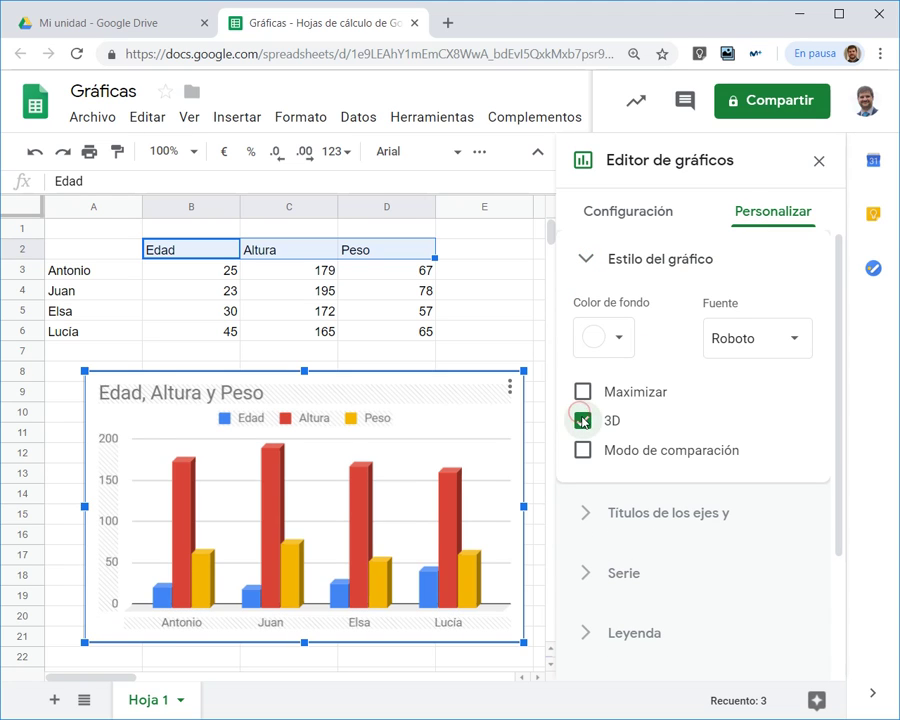
left_click(582, 420)
left_click(583, 392)
left_click(584, 395)
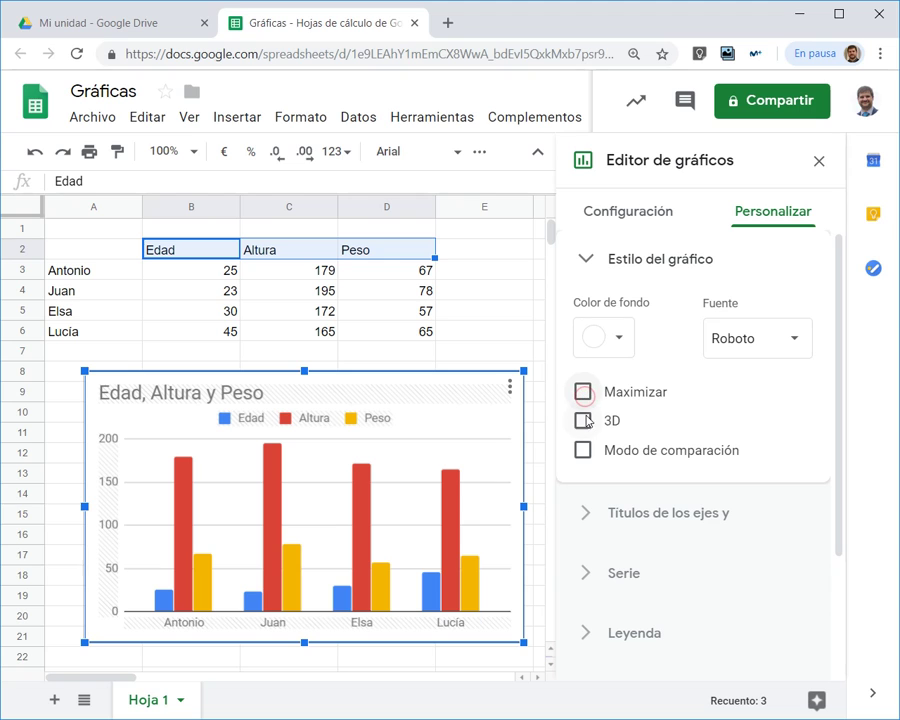
left_click(586, 259)
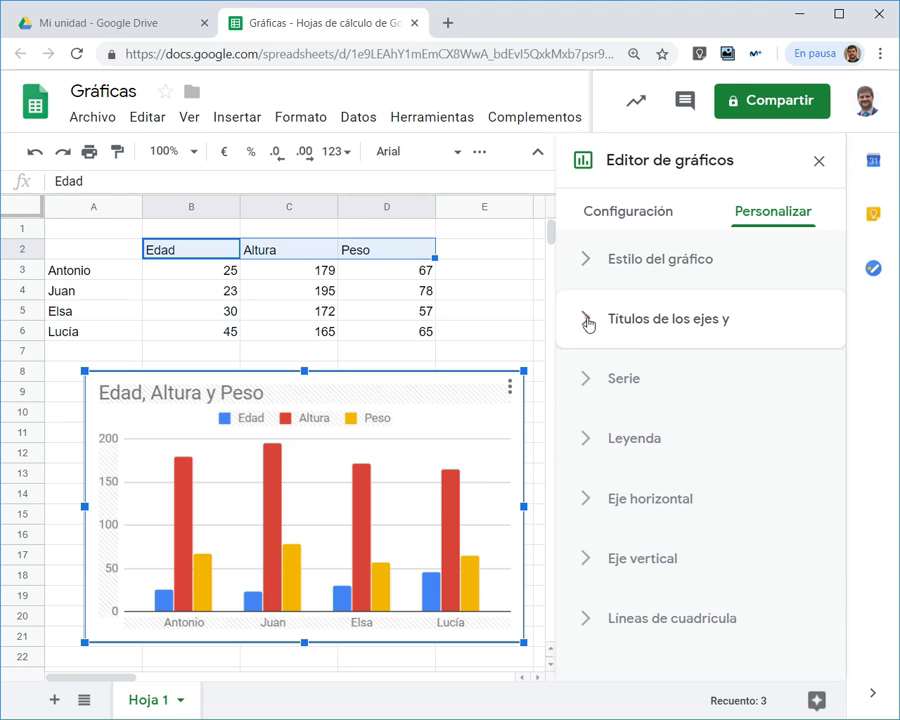
Change the chart's title text to "Mi gráfico (título)".
left_click(589, 320)
left_click_drag(704, 455, 576, 455)
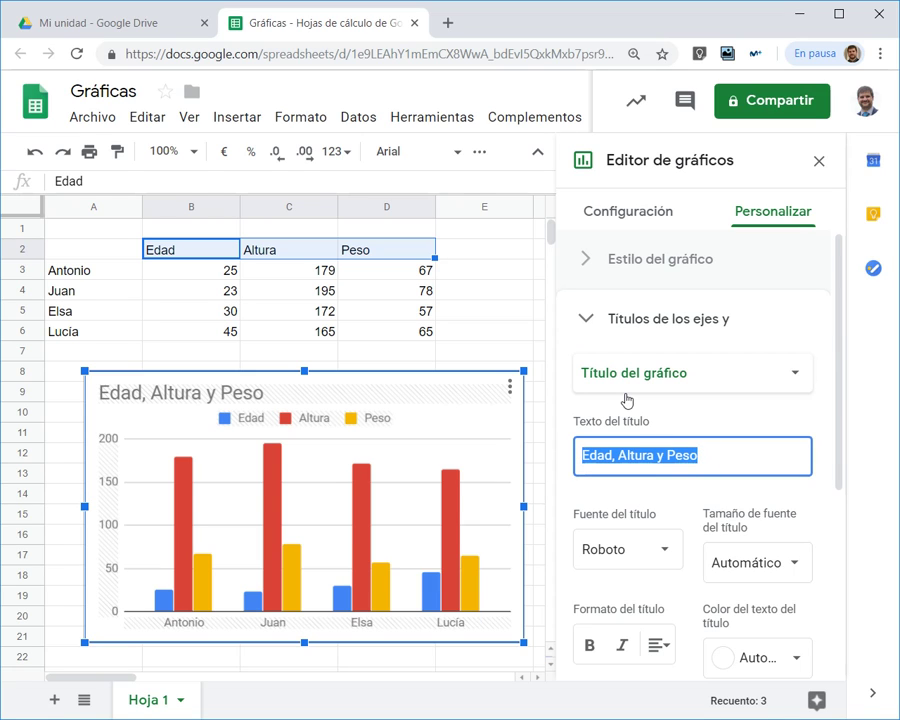
type("Mi")
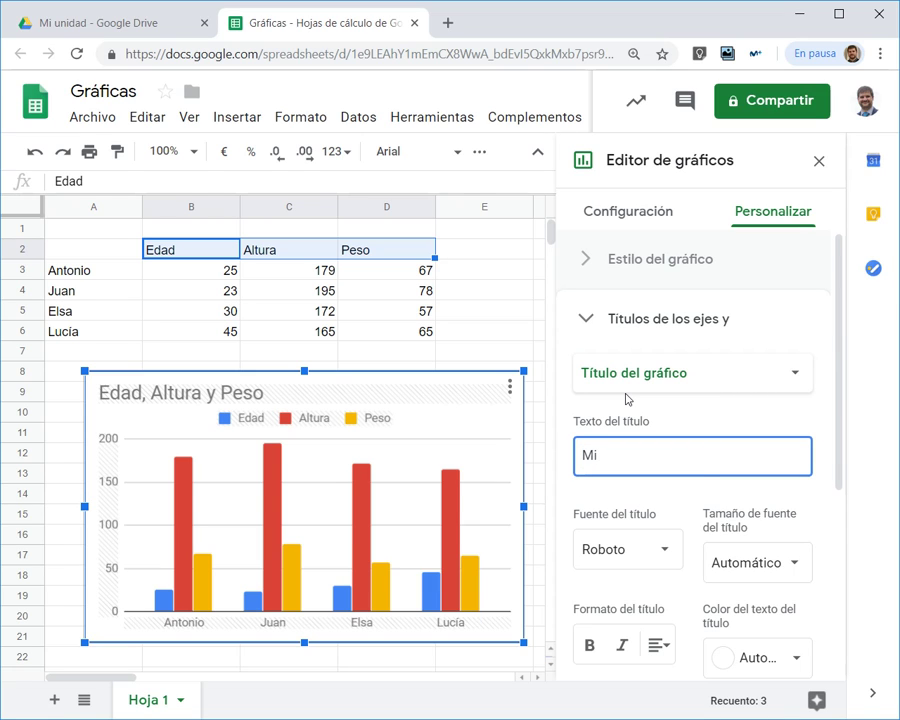
type(" gráfico (título")
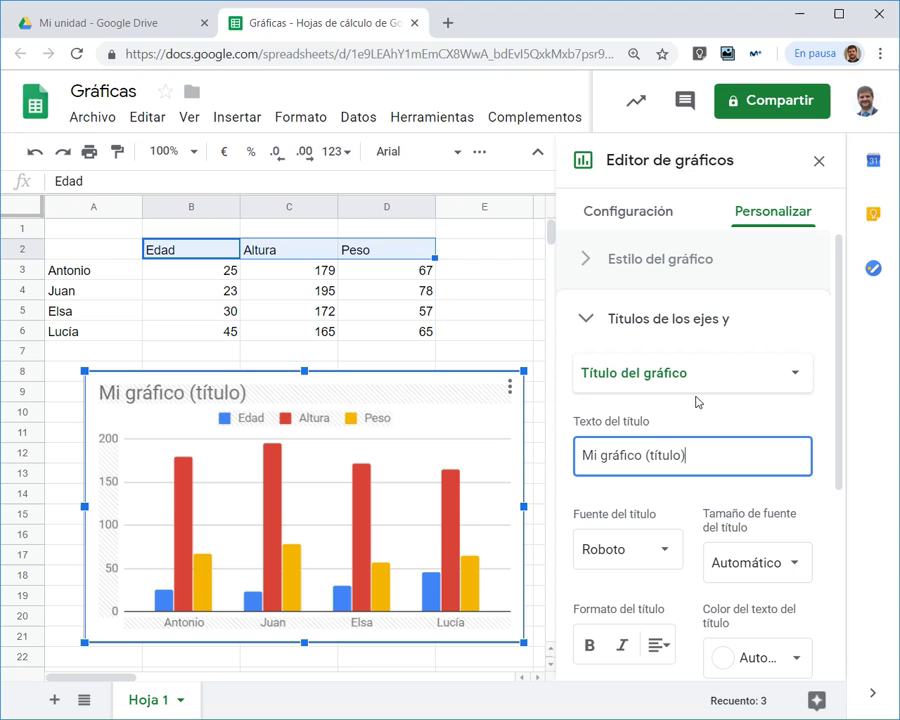
left_click(678, 419)
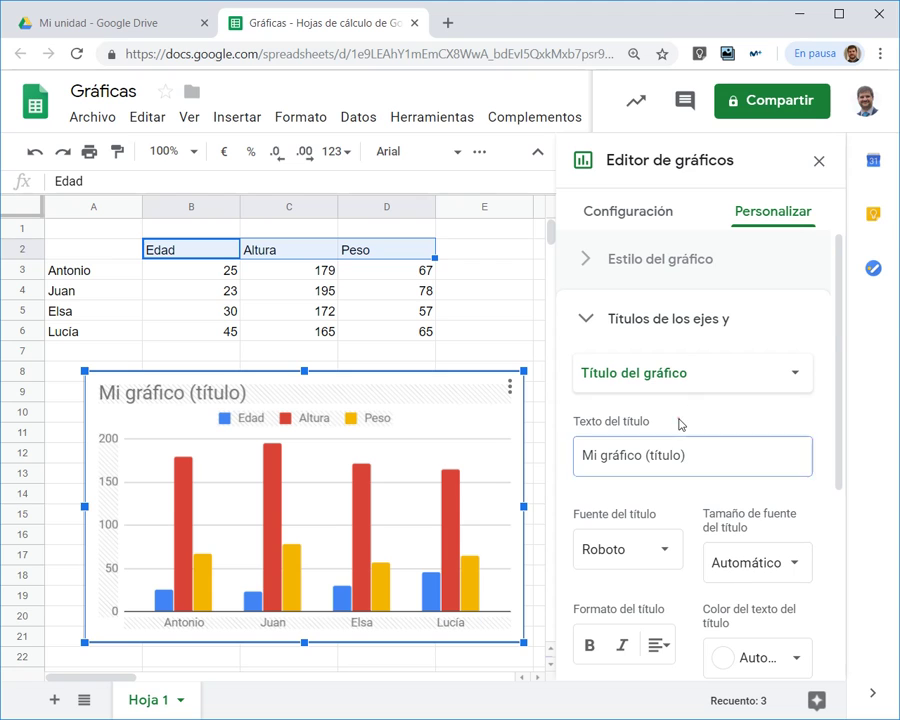
Try Eje derecho as the axis for all the chart's series, and set it back to Eje izquierdo.
scroll(757, 418, "down", 1)
scroll(757, 420, "down", 2)
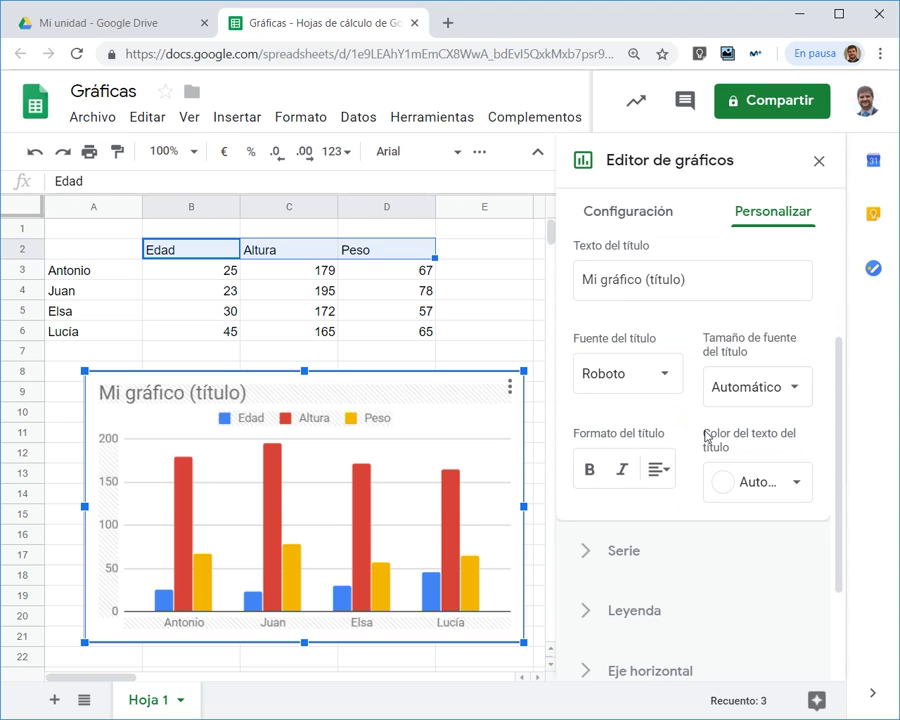
left_click(588, 551)
scroll(665, 504, "down", 1)
scroll(670, 480, "up", 1)
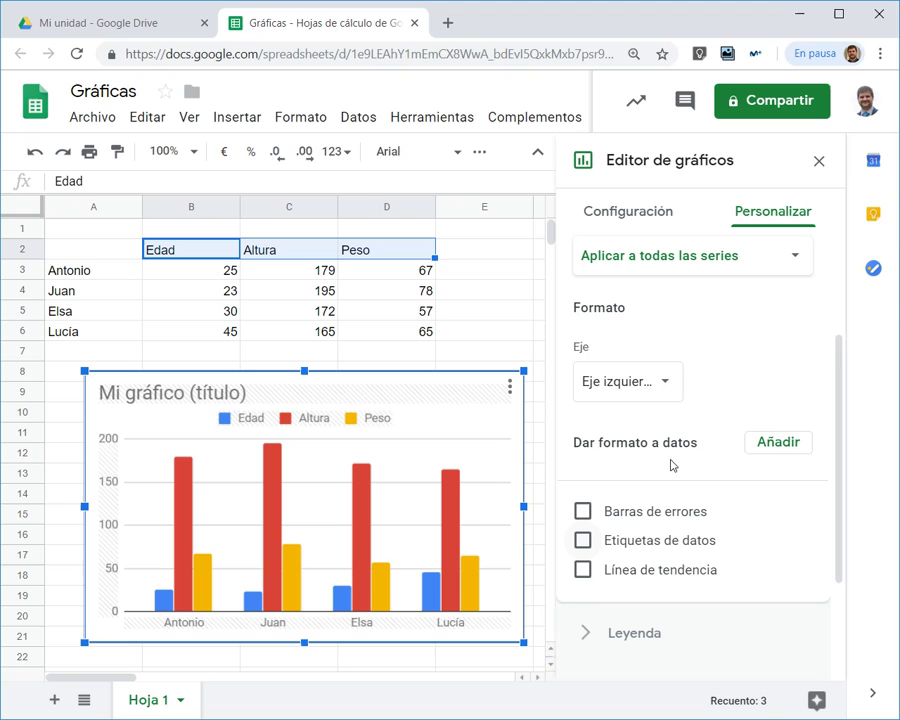
left_click(667, 404)
left_click(645, 362)
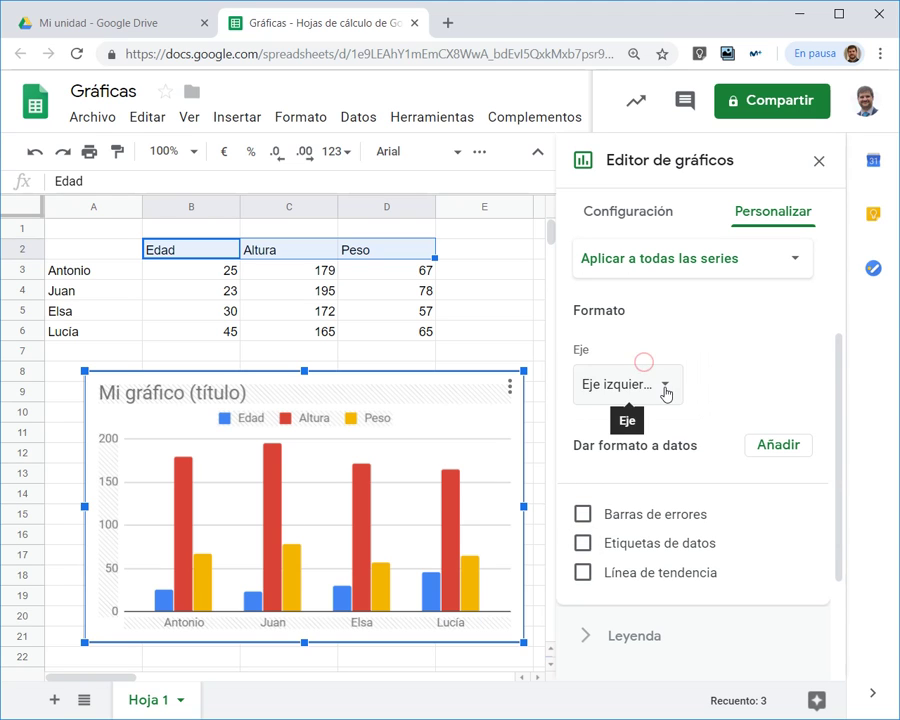
left_click(667, 393)
left_click(655, 390)
left_click(652, 383)
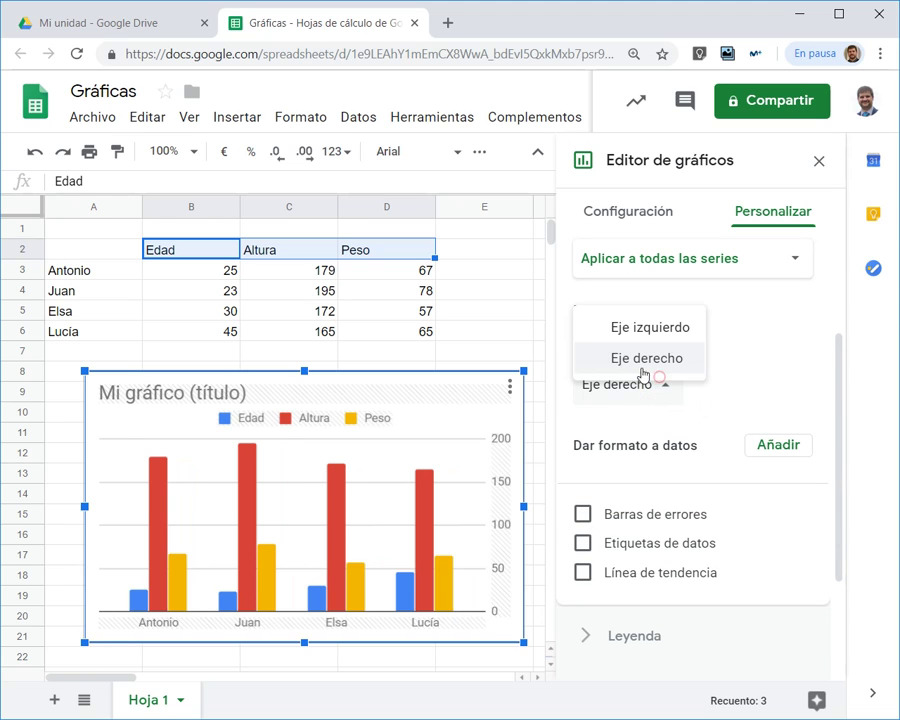
left_click(641, 331)
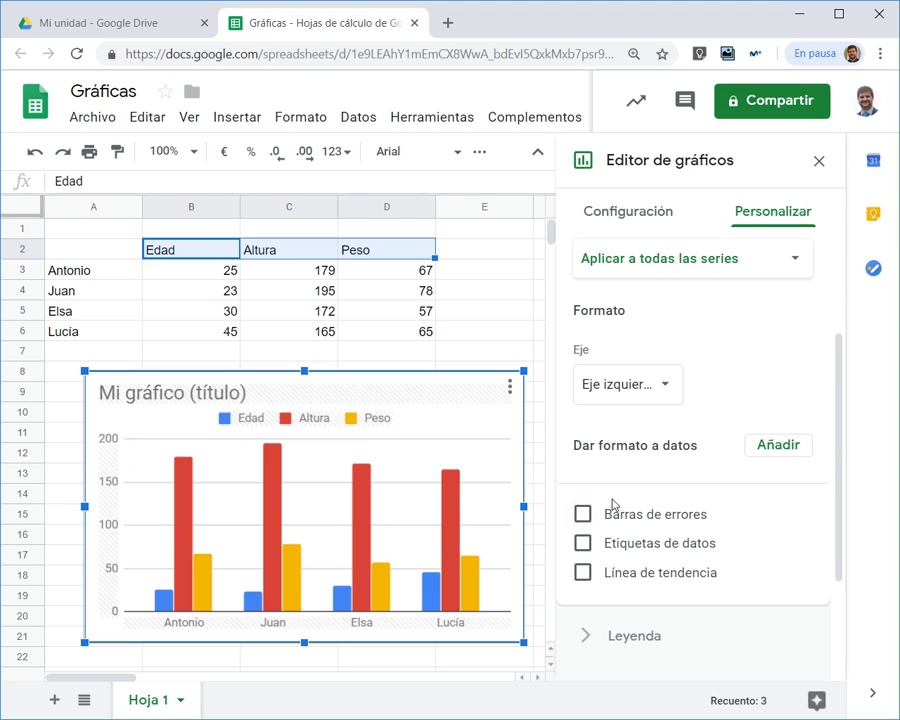
Try Etiquetas de datos and Barras de errores on all series, and turn both off again.
left_click(582, 543)
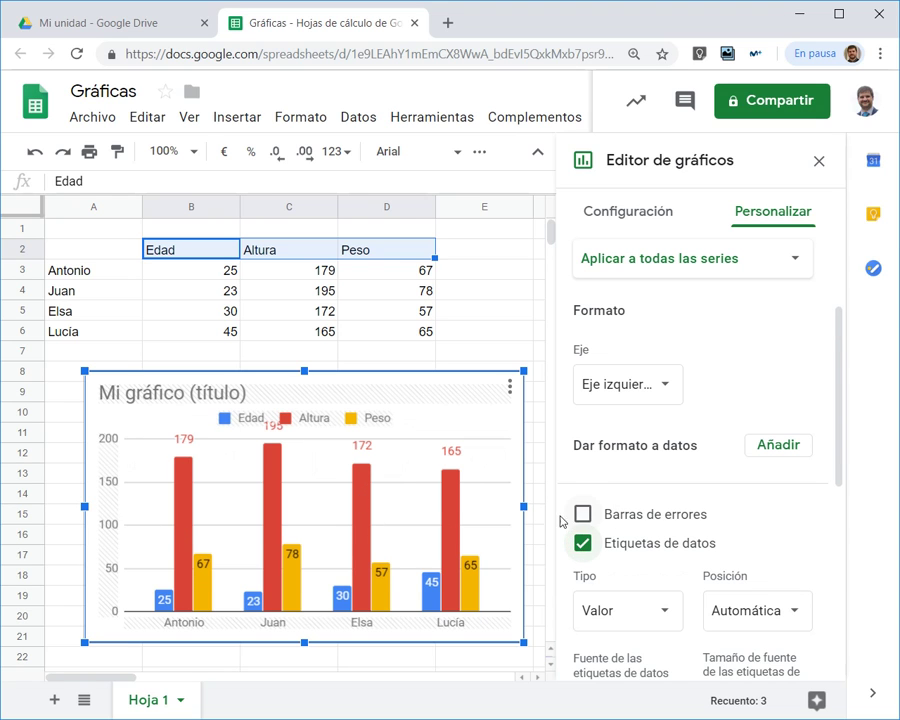
left_click(583, 515)
left_click(583, 515)
scroll(580, 516, "down", 2)
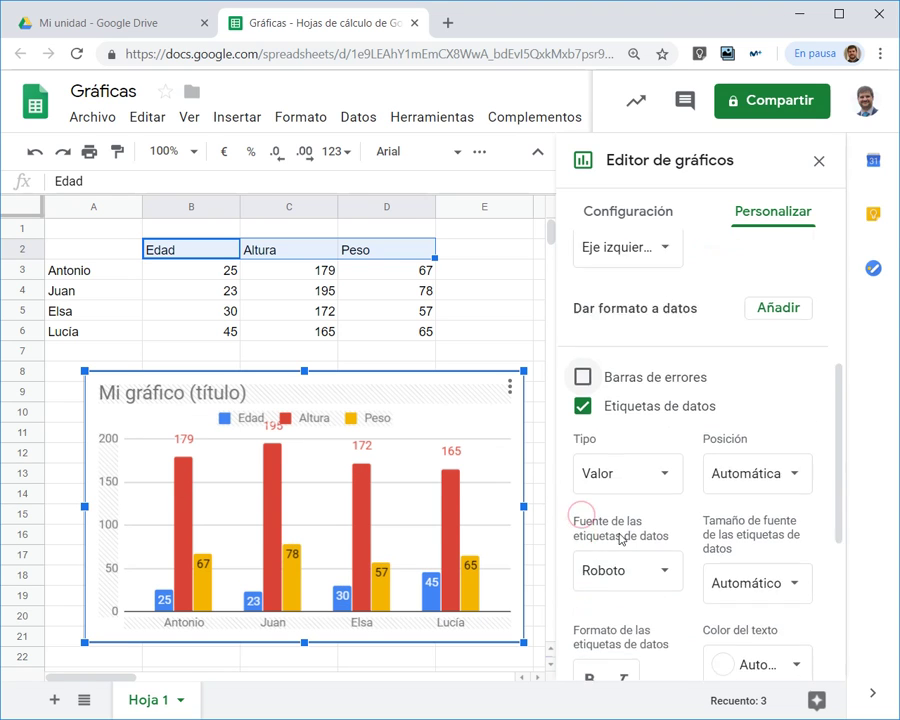
left_click(583, 368)
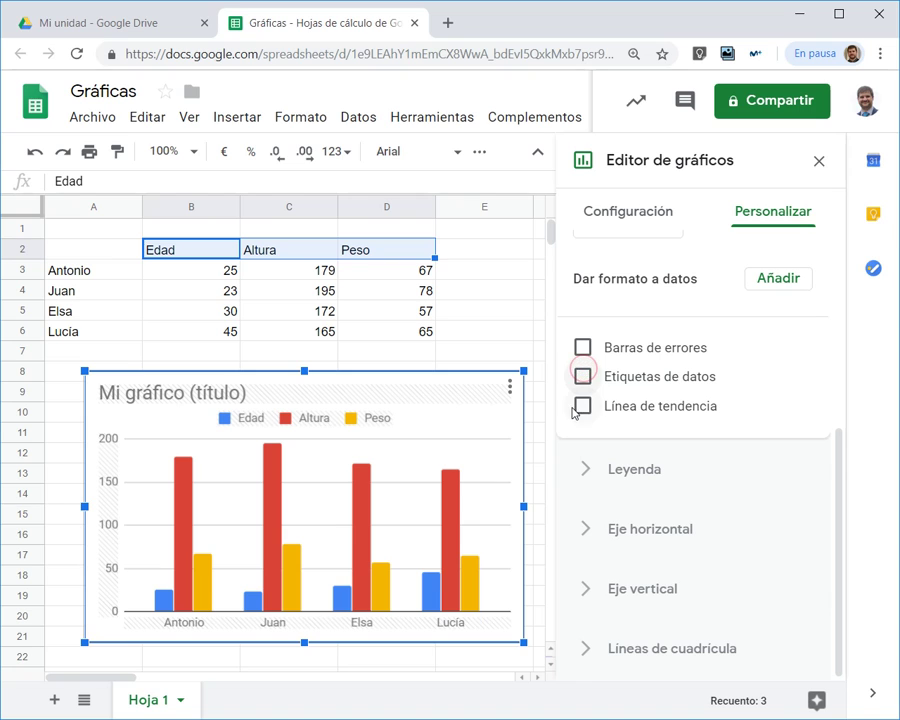
Try Línea de tendencia on all series, review its available types, and turn the trend lines off again.
left_click(581, 400)
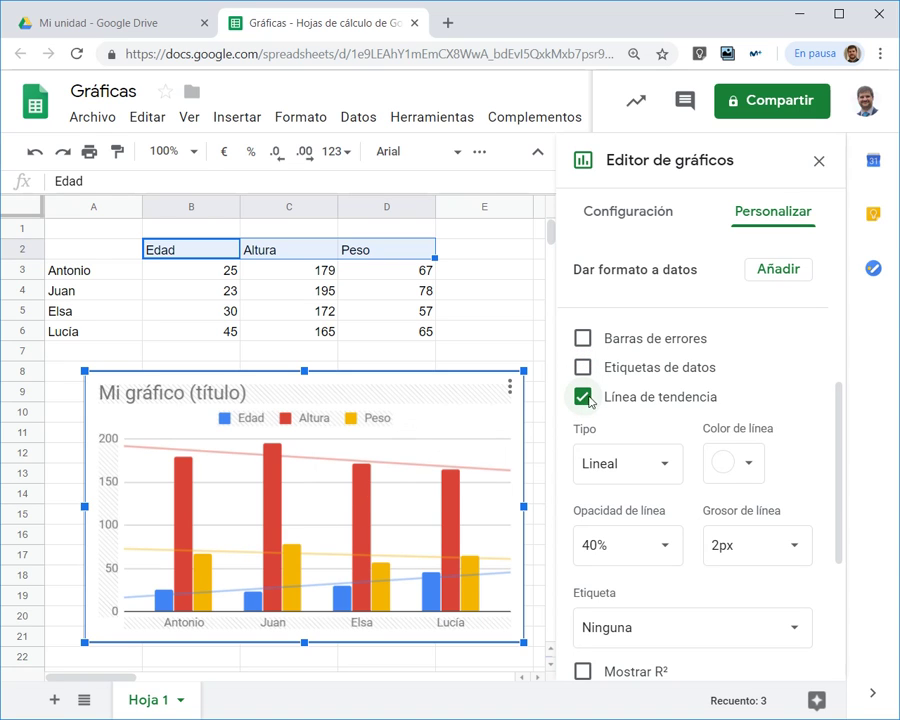
left_click(645, 464)
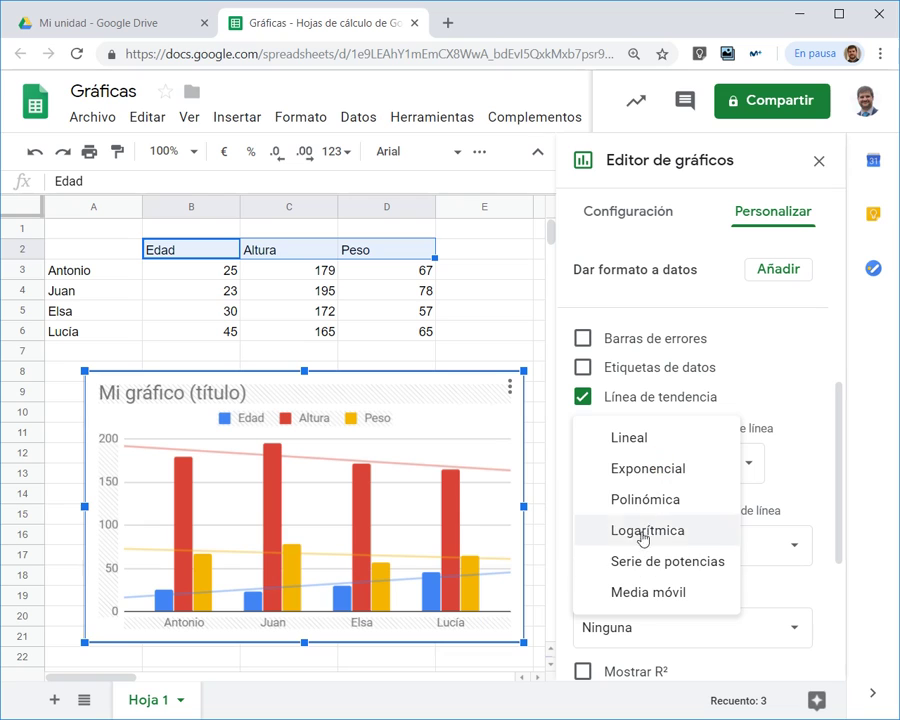
left_click(757, 400)
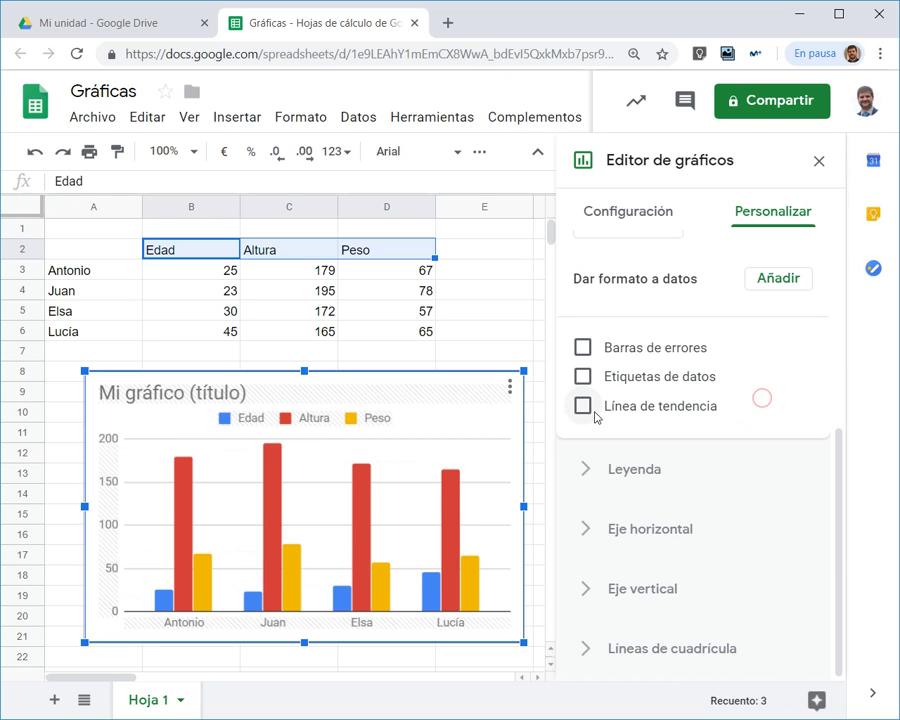
scroll(640, 469, "up", 3)
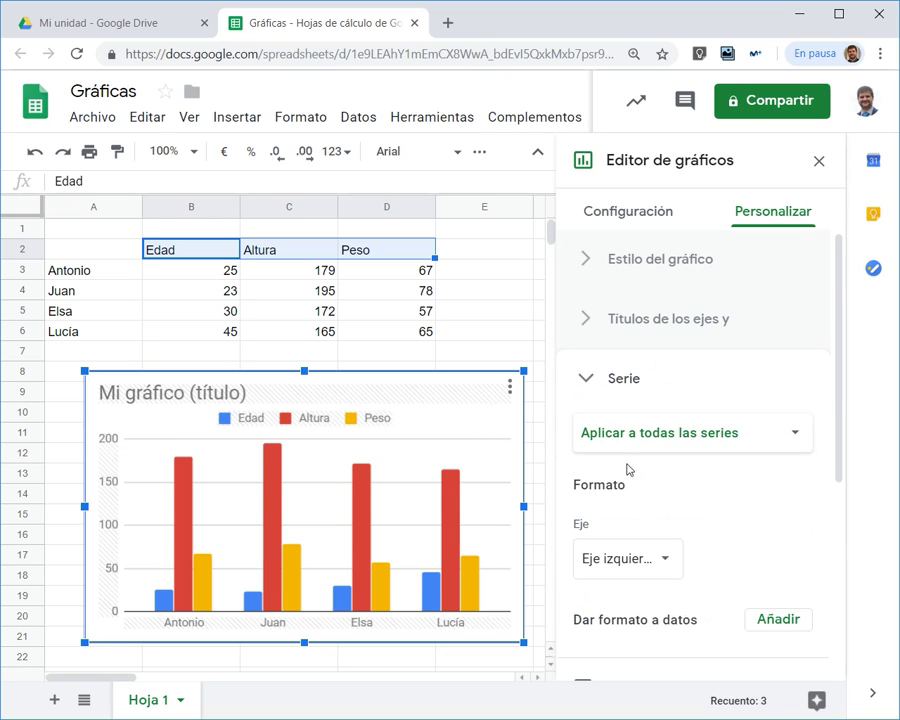
left_click(586, 380)
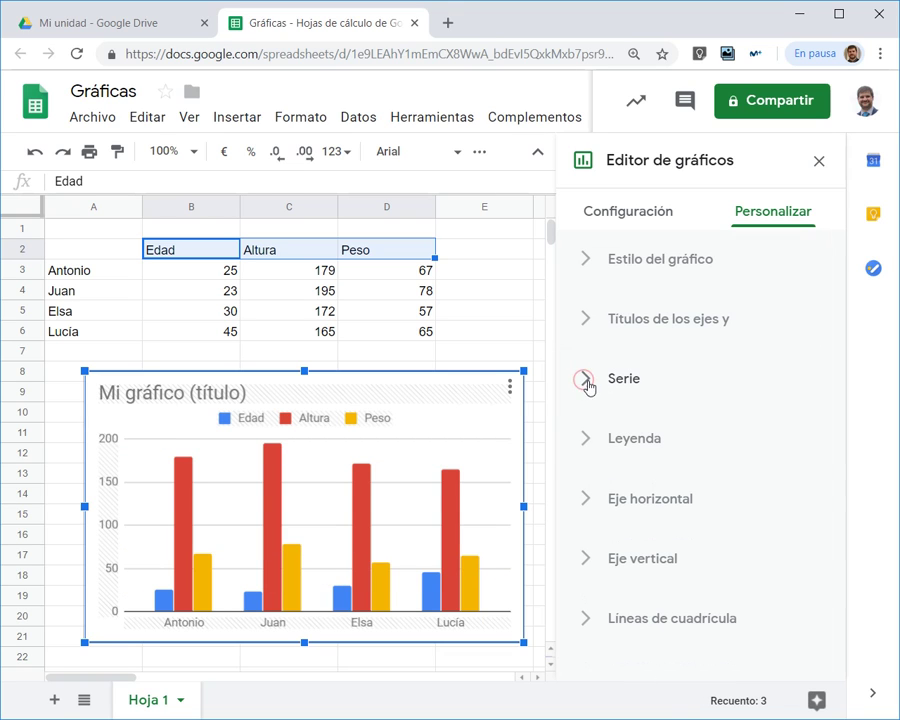
left_click(586, 498)
scroll(623, 500, "up", 3)
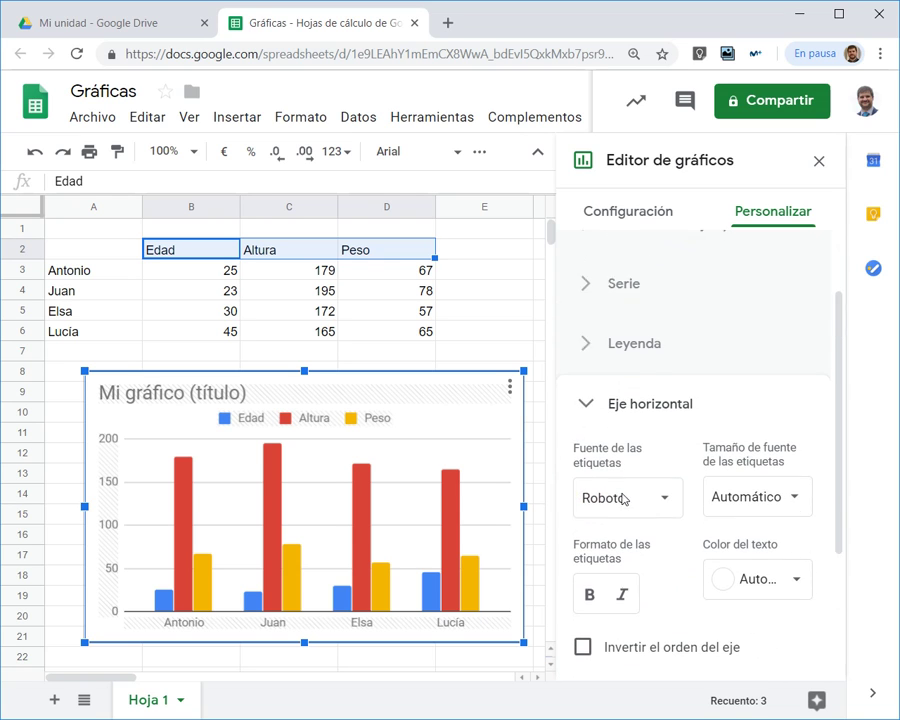
left_click(584, 407)
left_click(587, 376)
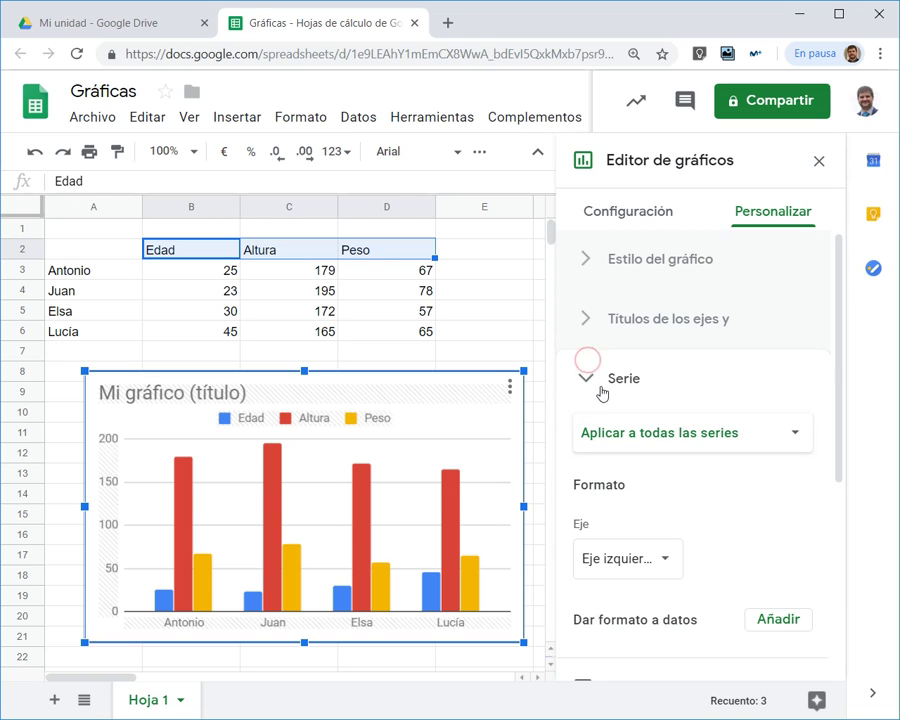
left_click(591, 386)
Try the Abajo position for the chart's legend, and set the legend position to Arriba.
left_click(590, 438)
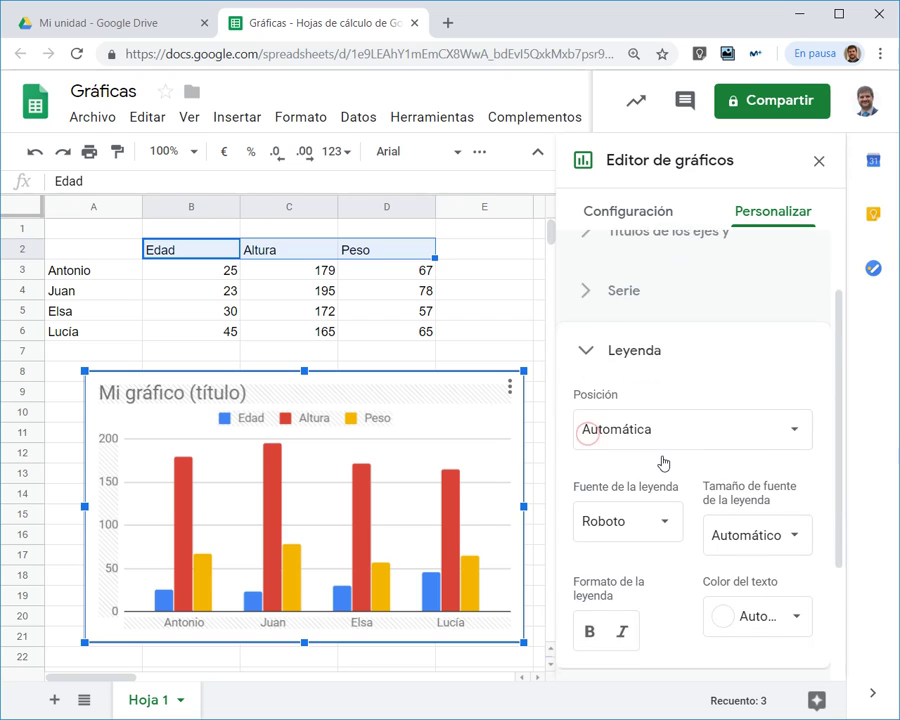
left_click(660, 343)
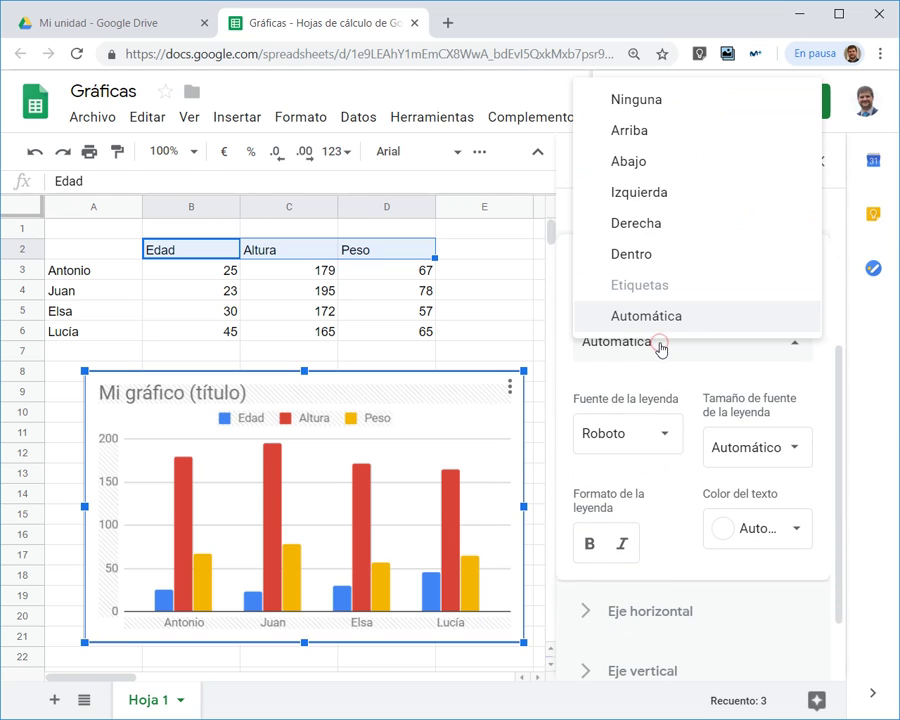
left_click(645, 164)
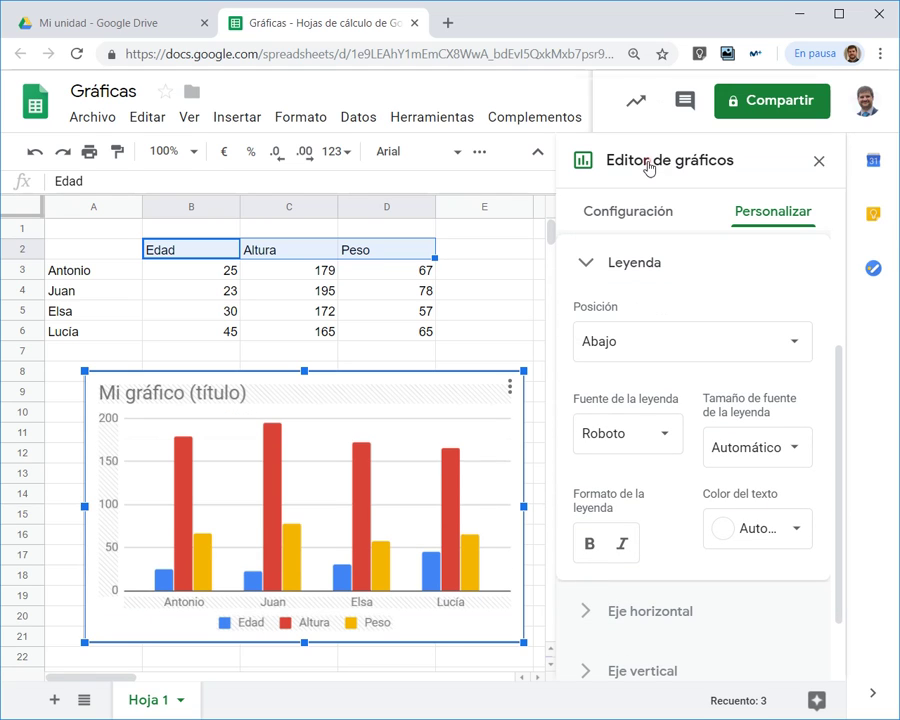
left_click(632, 340)
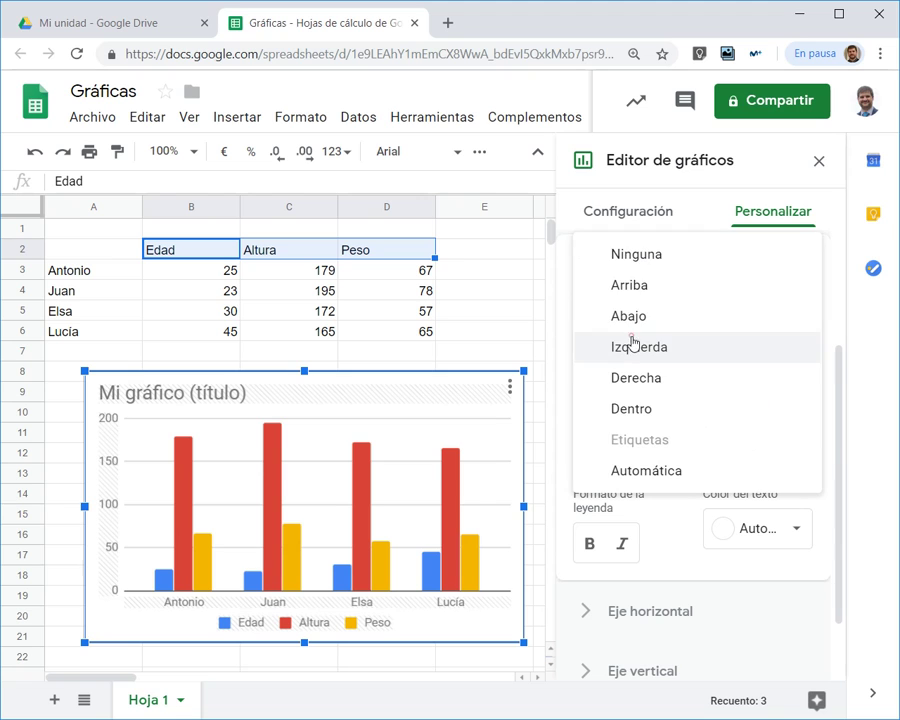
left_click(636, 285)
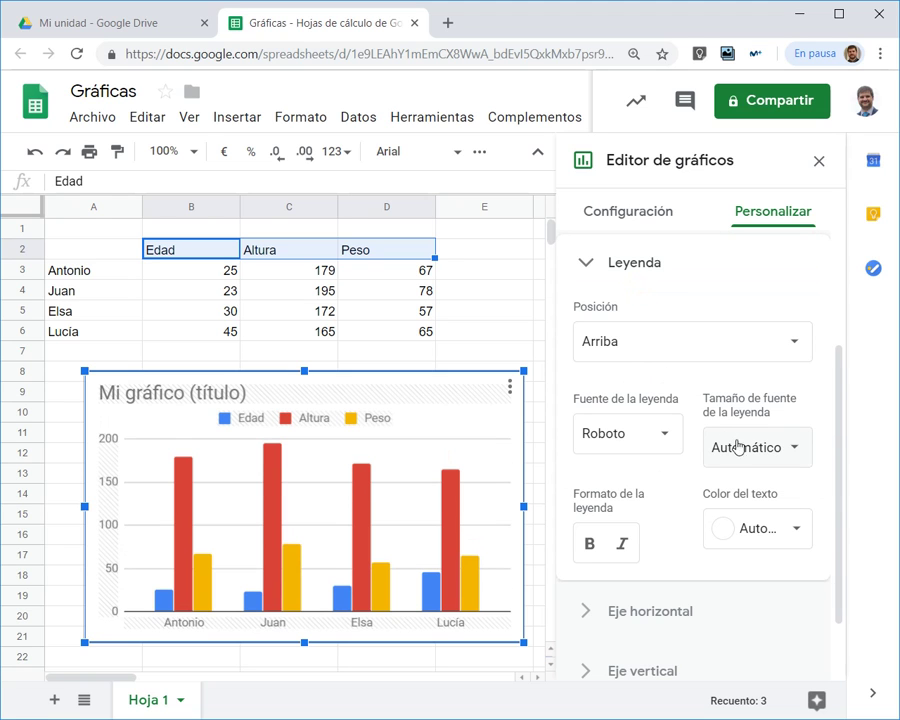
Review the horizontal axis's label tilt options, try Invertir el orden del eje, and turn the reversed order off again.
scroll(790, 457, "down", 2)
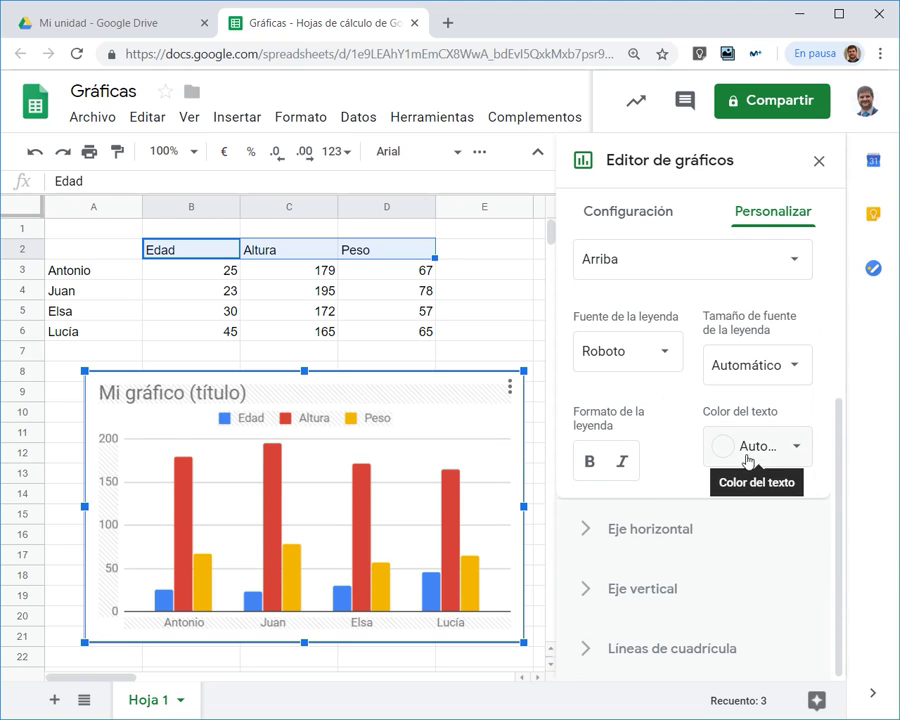
left_click(588, 529)
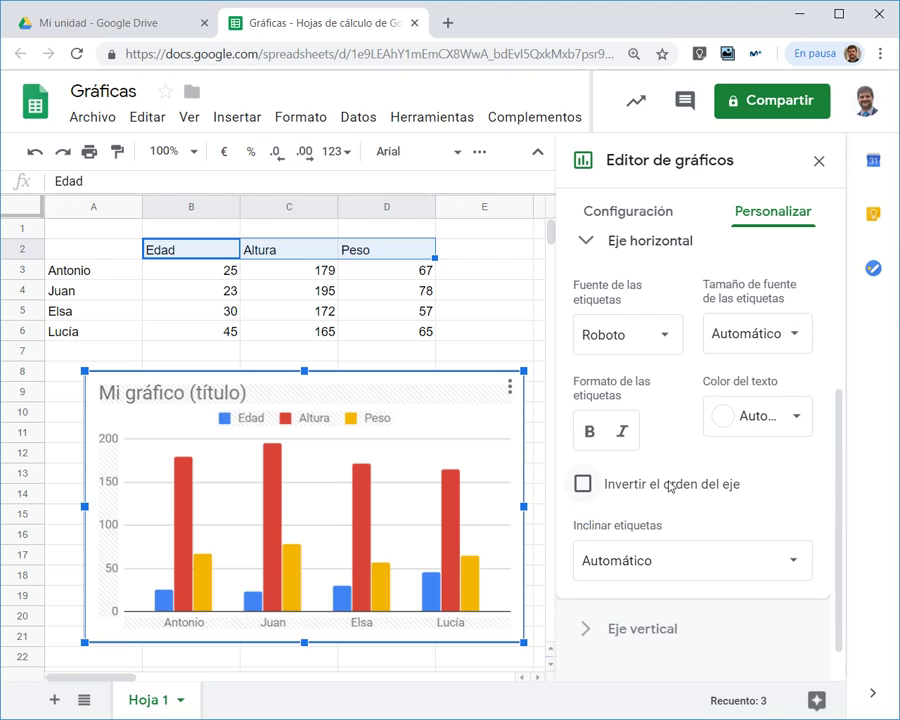
scroll(670, 484, "down", 1)
scroll(670, 485, "up", 1)
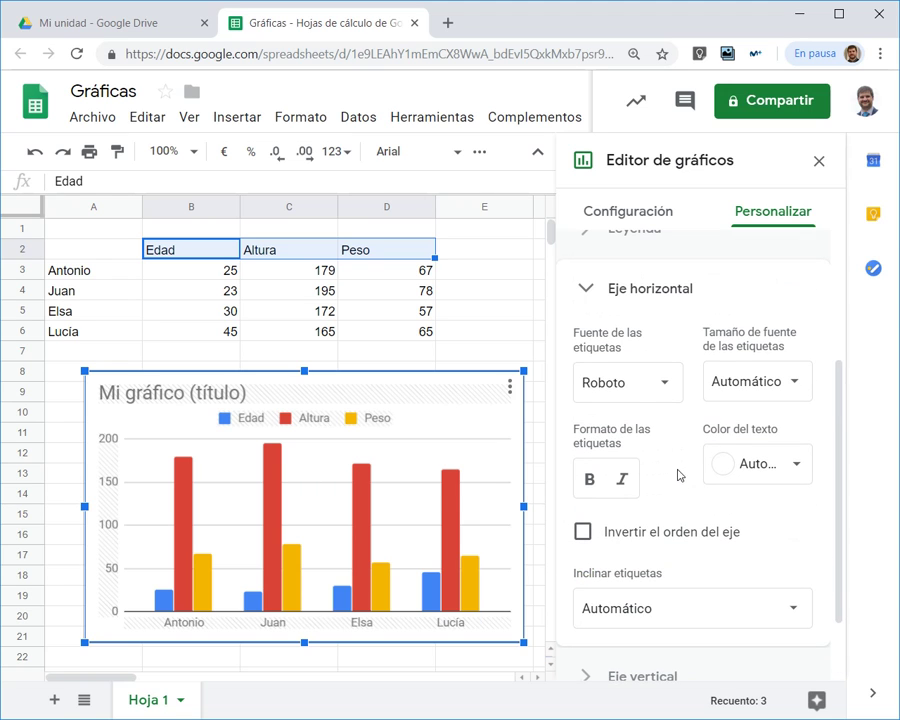
left_click(653, 601)
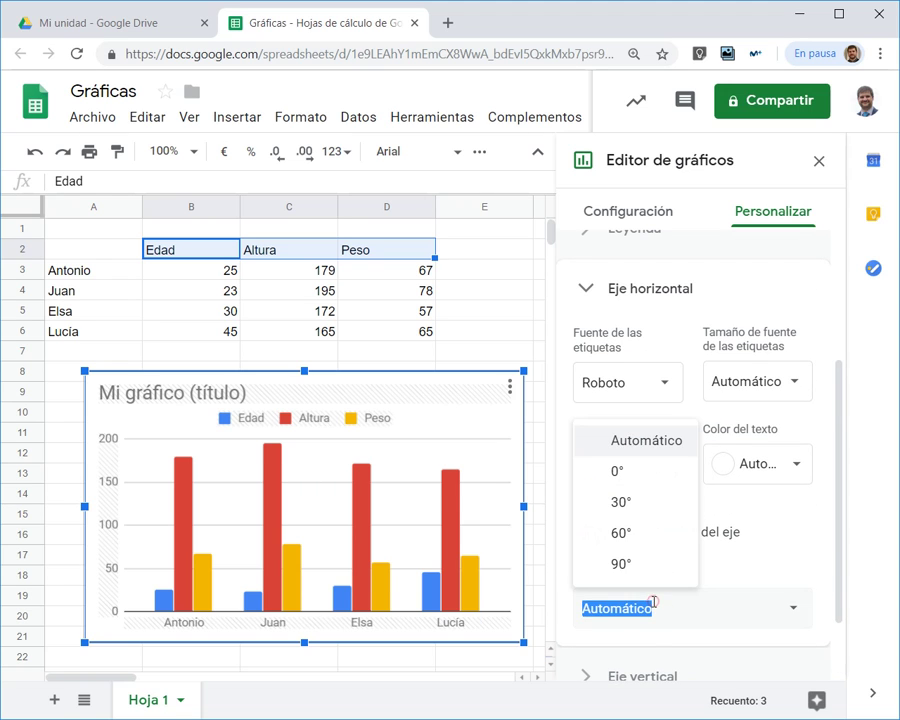
left_click(653, 603)
left_click(746, 538)
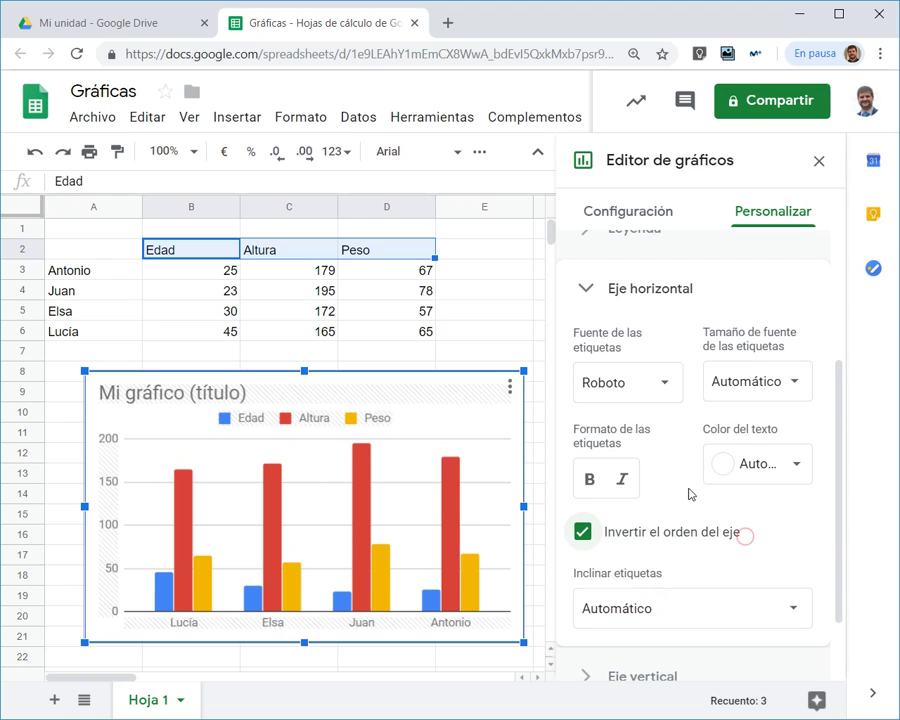
left_click(586, 533)
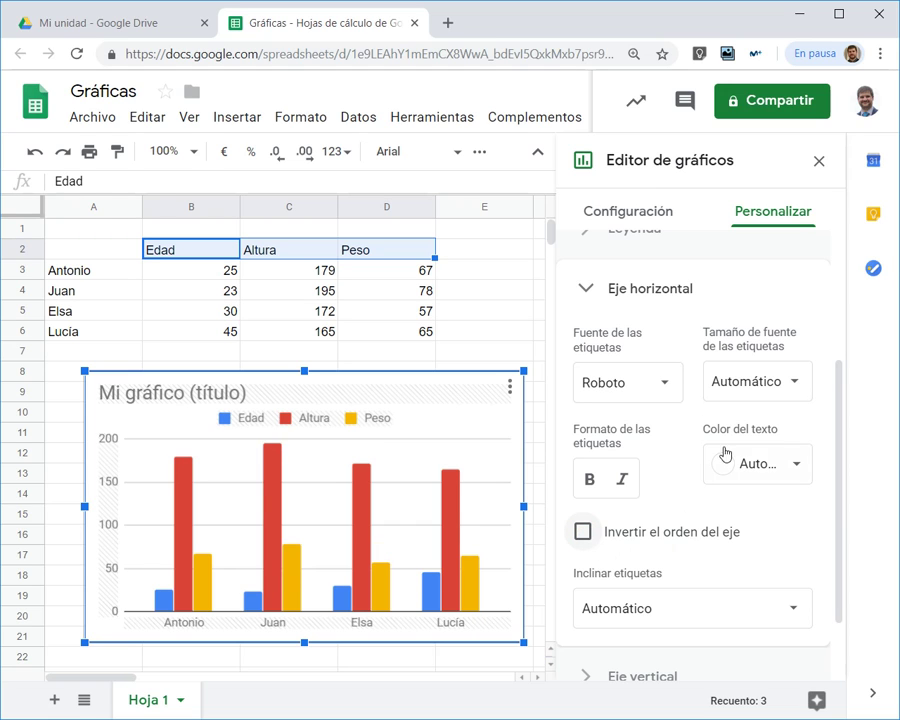
Set the number of main gridlines (Número de cuadrículas principales) on the chart's vertical axis to 10.
left_click(595, 292)
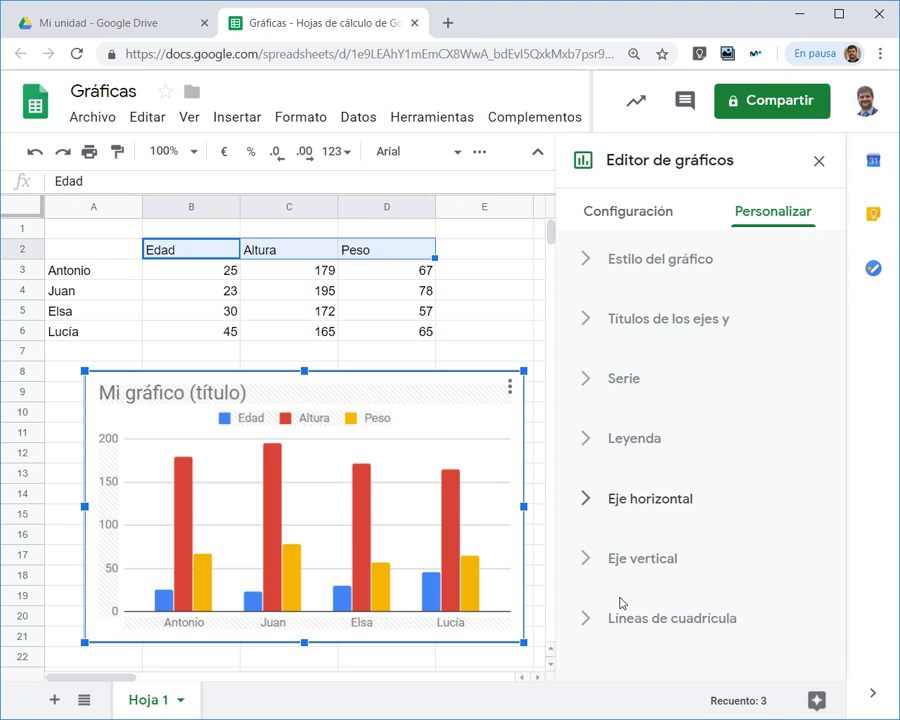
left_click(585, 617)
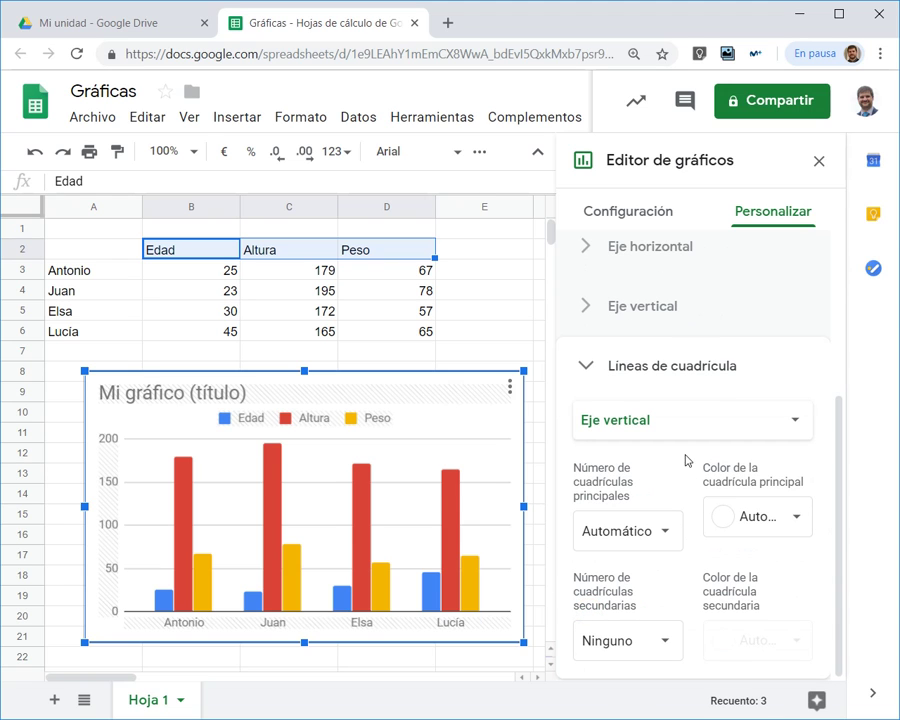
left_click(796, 420)
left_click(790, 416)
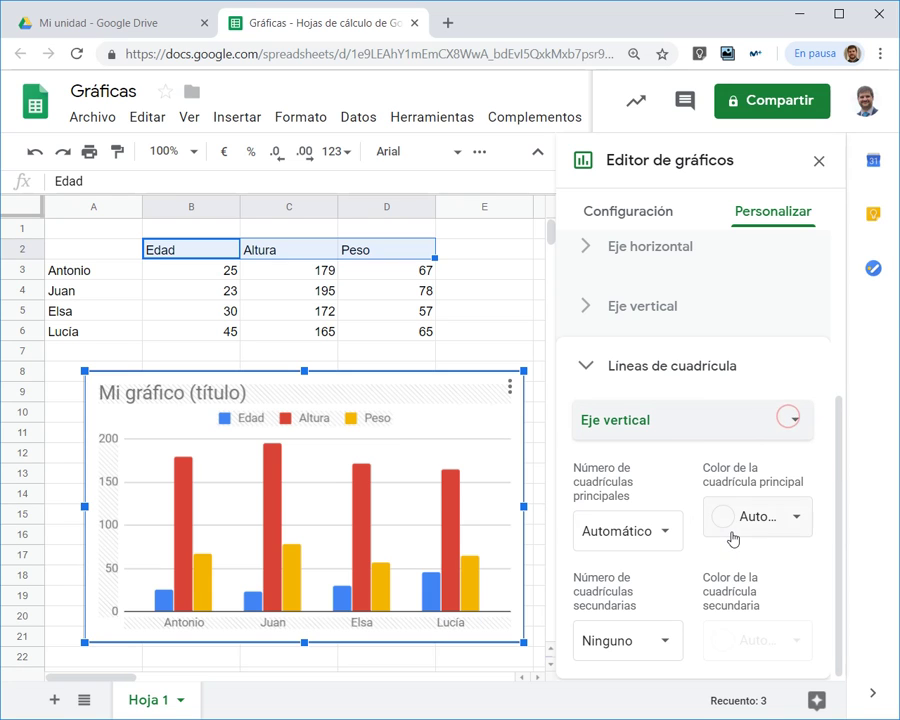
left_click(677, 540)
type("10")
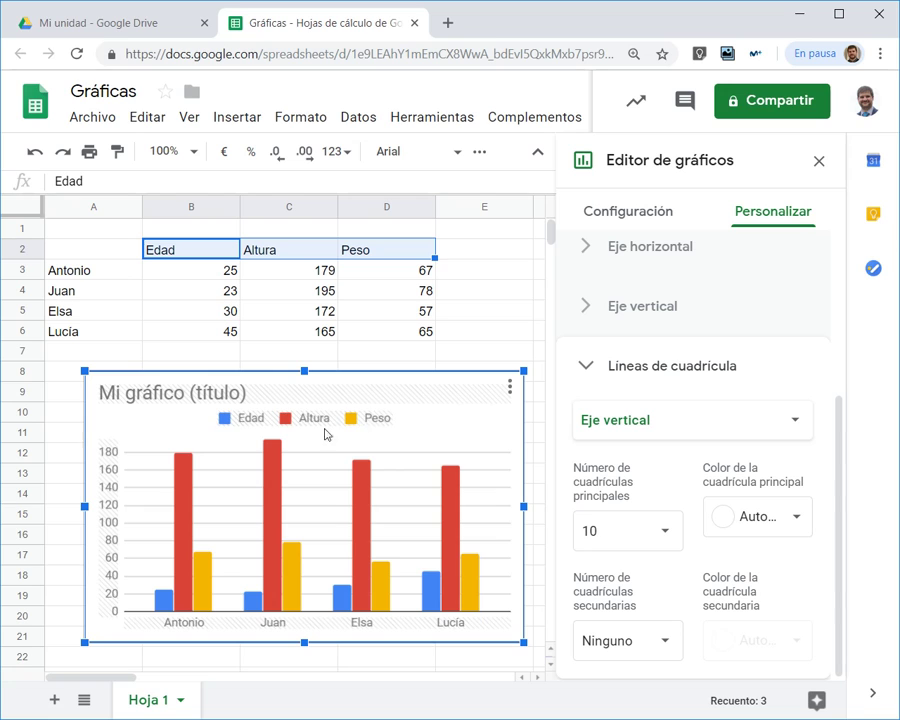
mouse_move(181, 538)
Change the chart type to Gráfico de áreas apiladas.
scroll(677, 375, "up", 3)
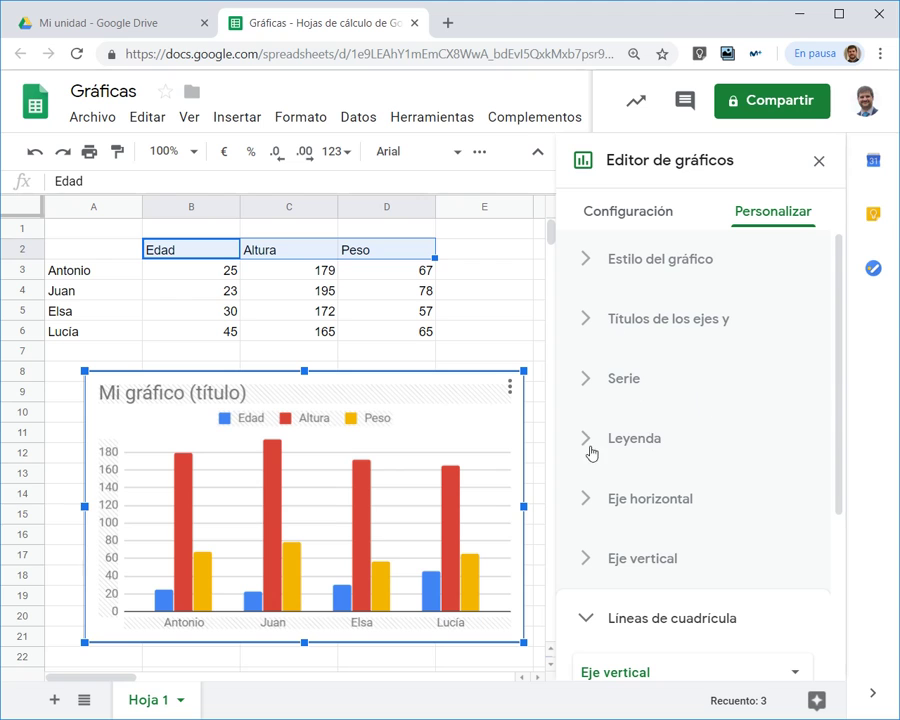
left_click(641, 222)
left_click(632, 296)
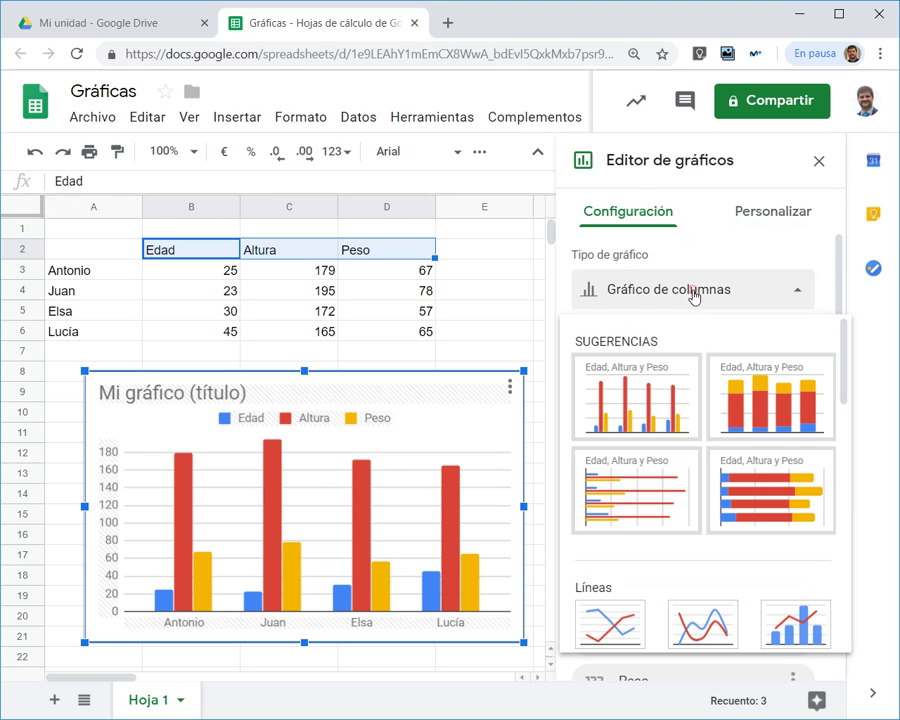
scroll(677, 430, "down", 5)
left_click(700, 442)
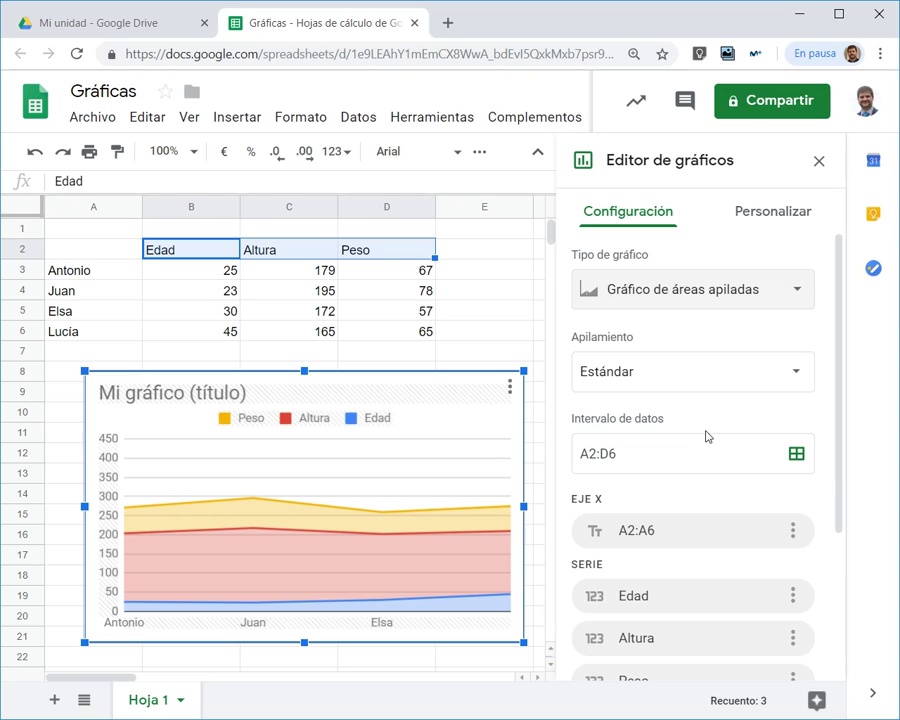
Close the chart editor, review the chart's available actions, and reopen the editor with Editar gráfico before closing it again.
left_click(510, 388)
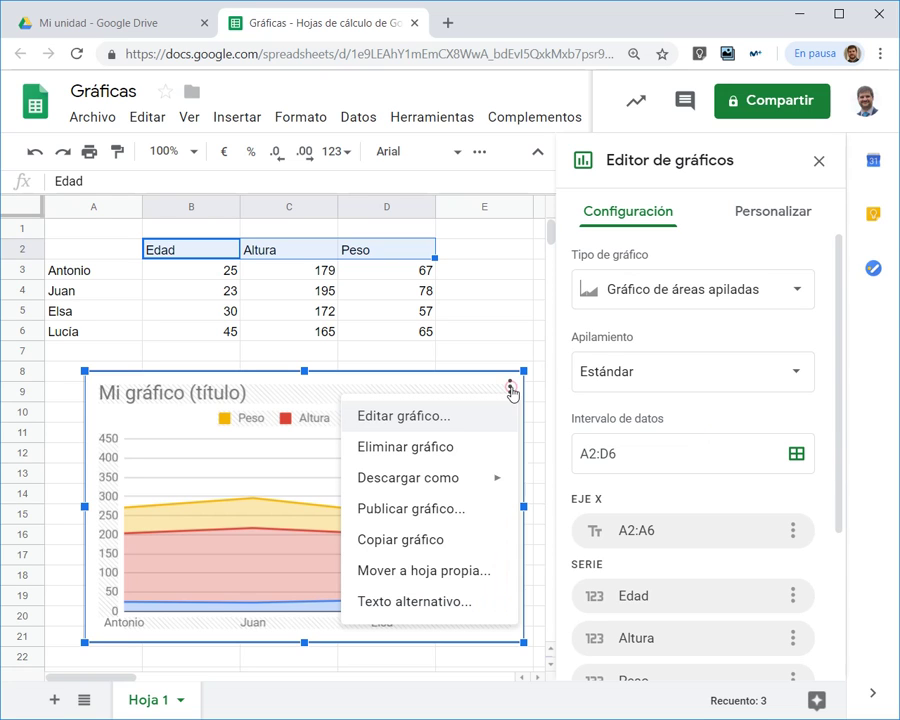
left_click(816, 165)
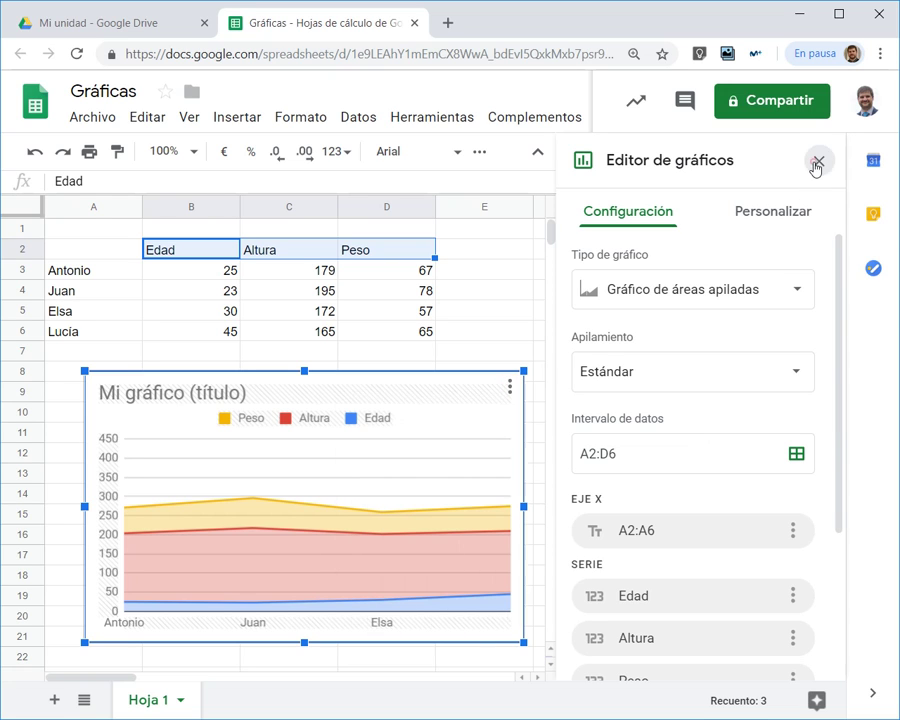
left_click(510, 387)
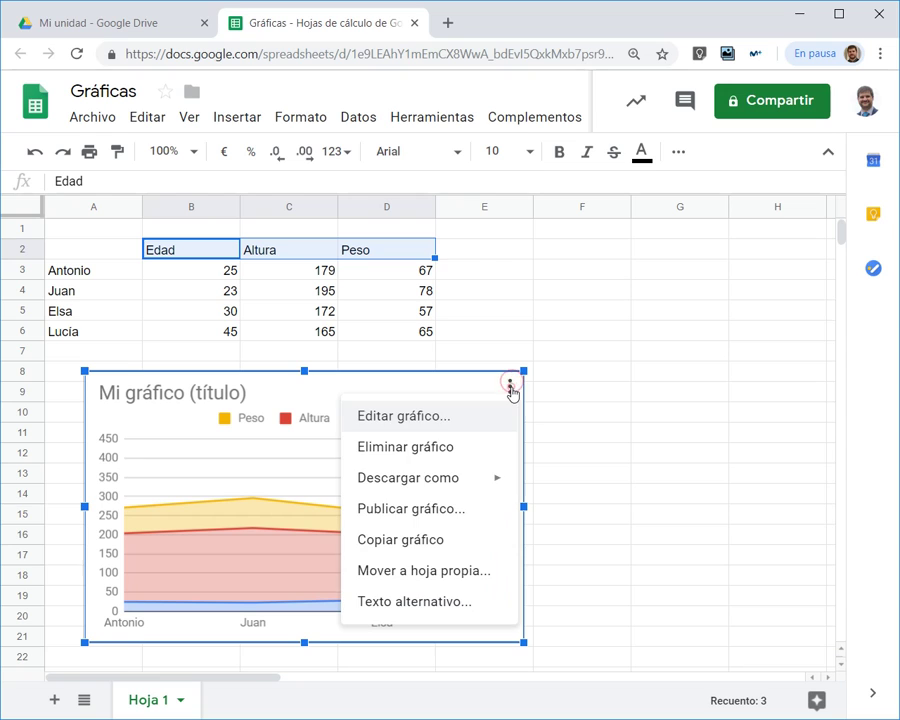
mouse_move(447, 483)
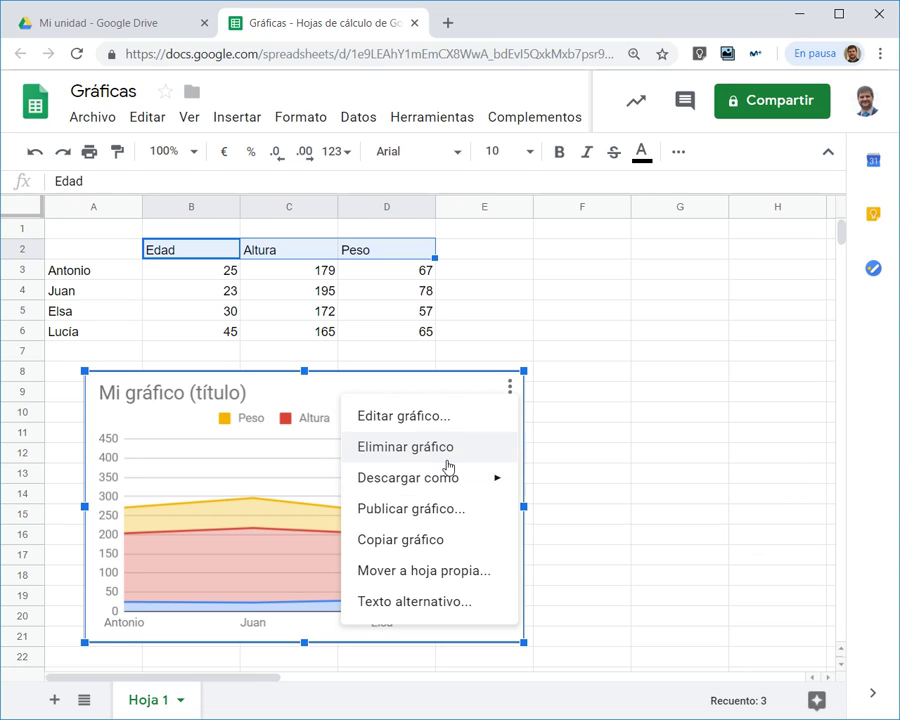
left_click(418, 416)
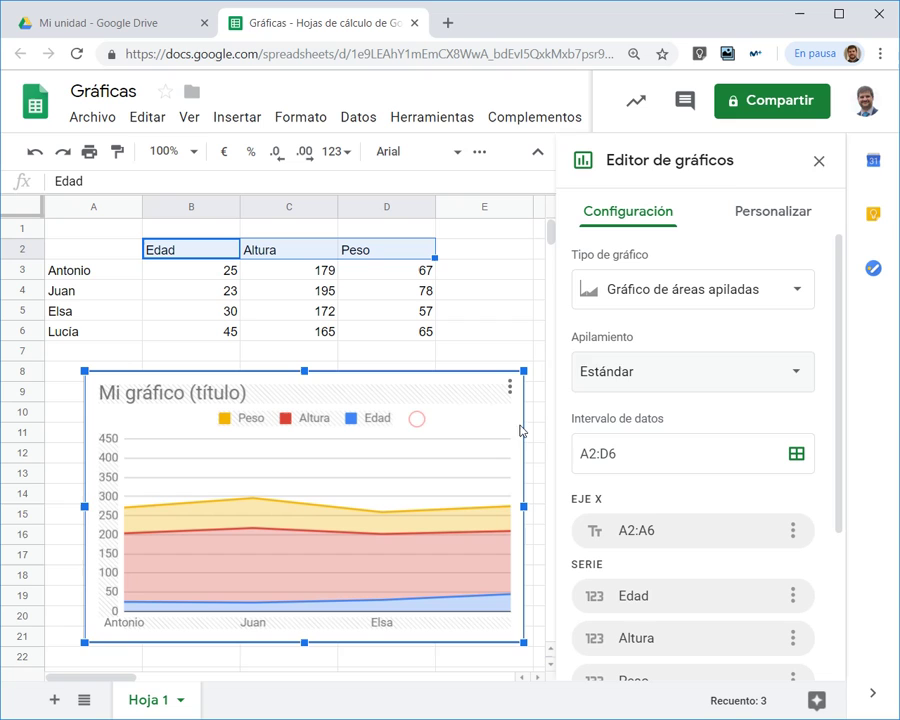
left_click(812, 159)
Publish the chart to the web as an interactive embed and review its iframe code.
left_click(510, 396)
left_click(510, 388)
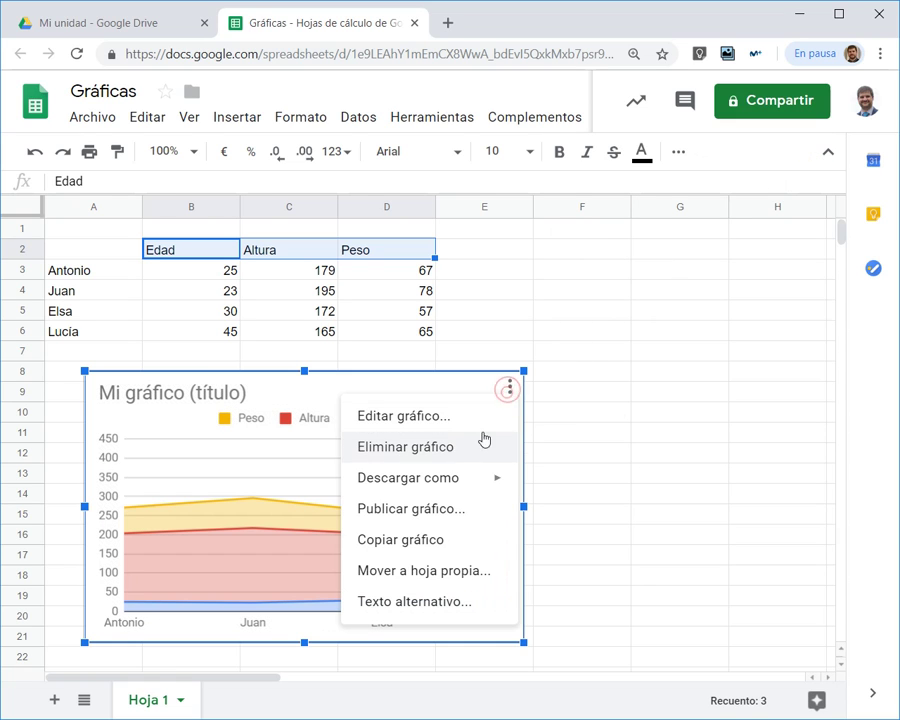
left_click(428, 515)
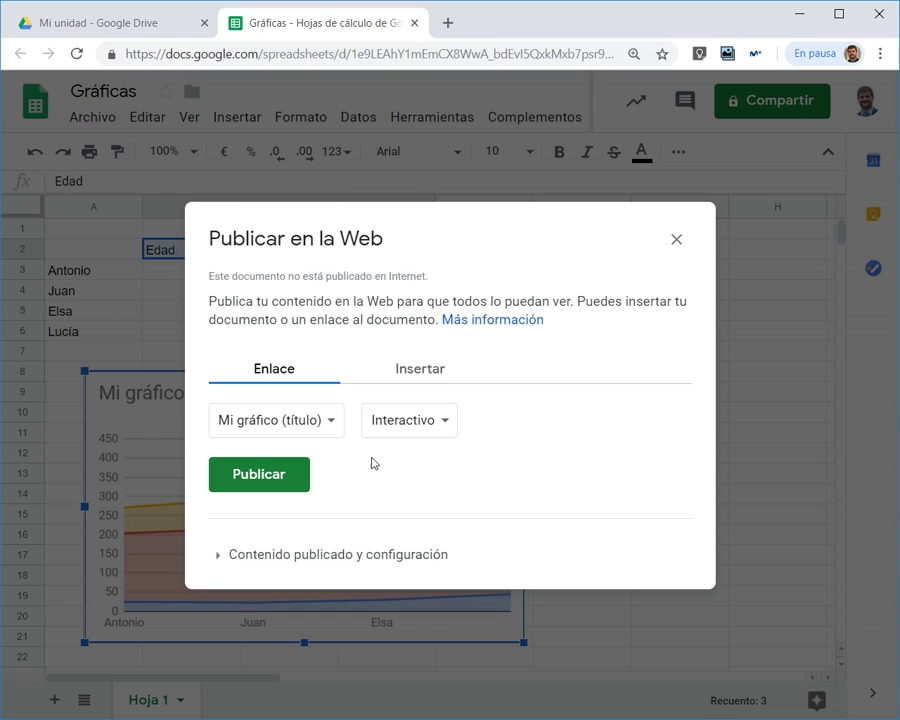
left_click(402, 374)
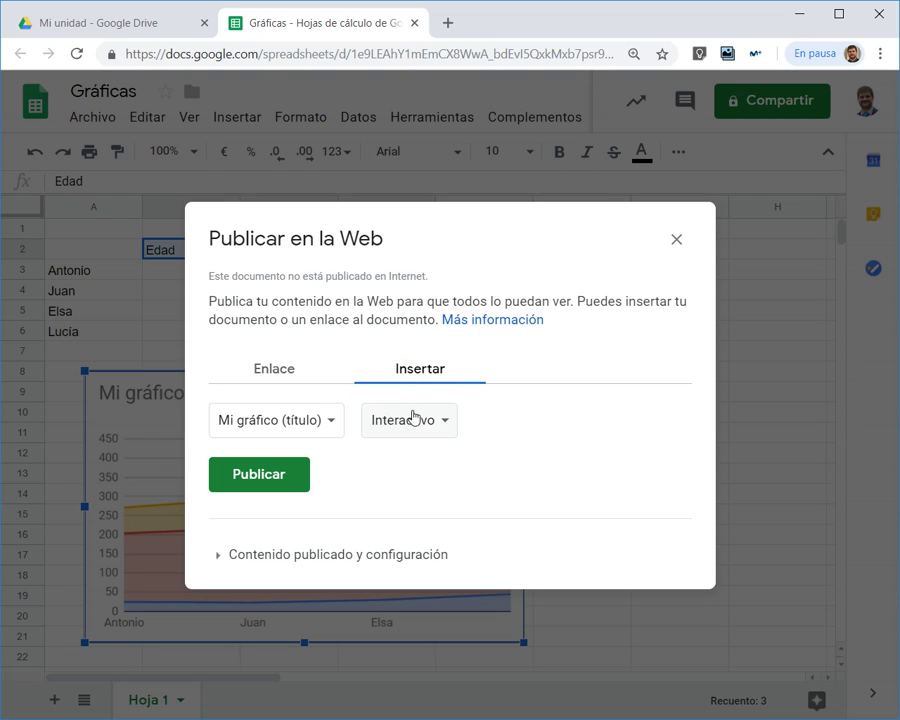
left_click(413, 417)
left_click(440, 376)
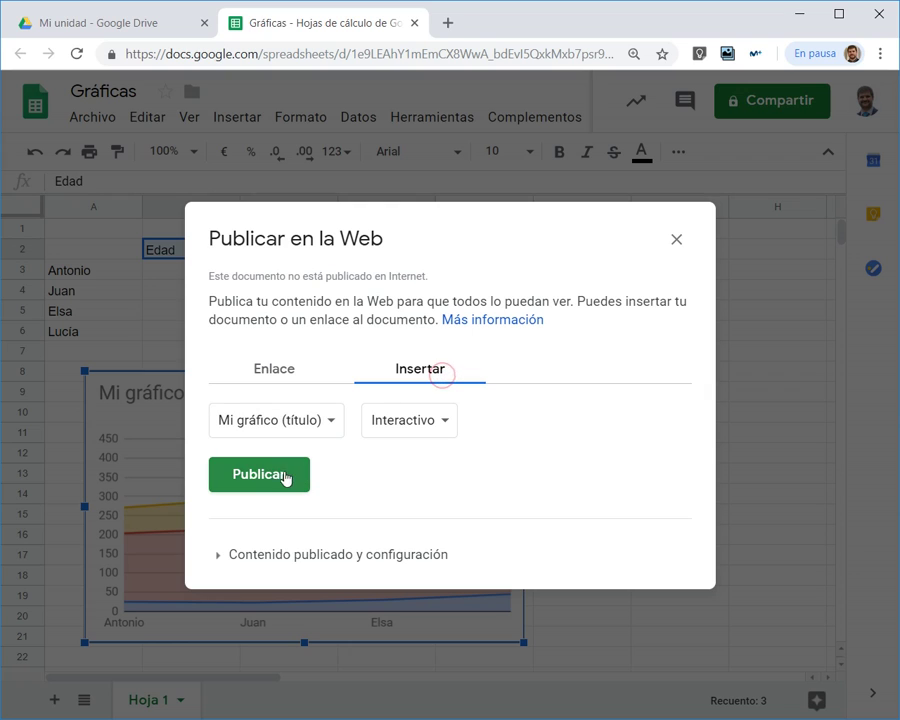
left_click(246, 476)
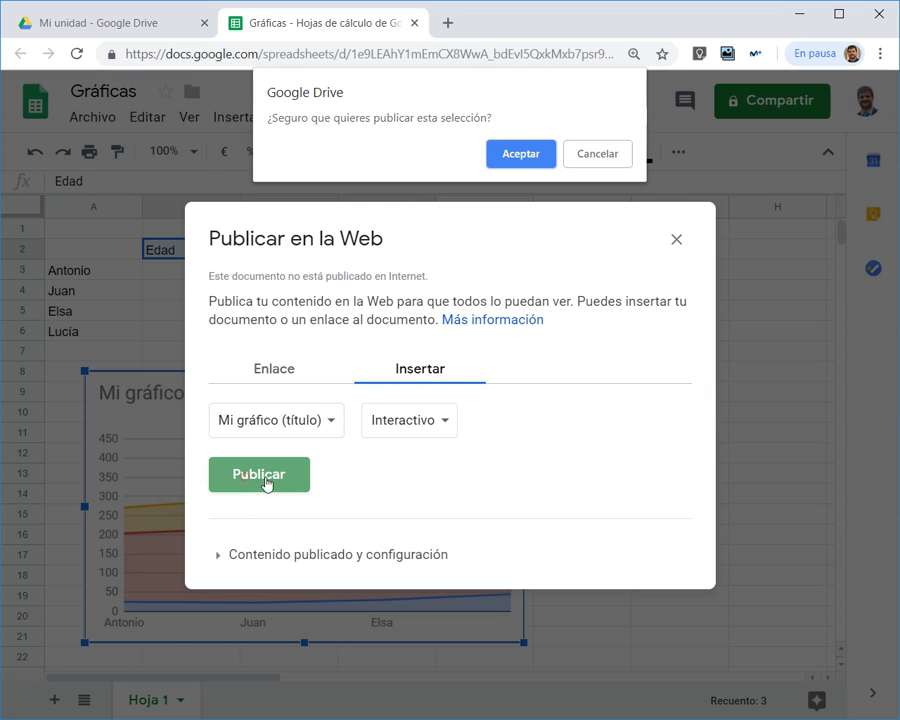
left_click(516, 155)
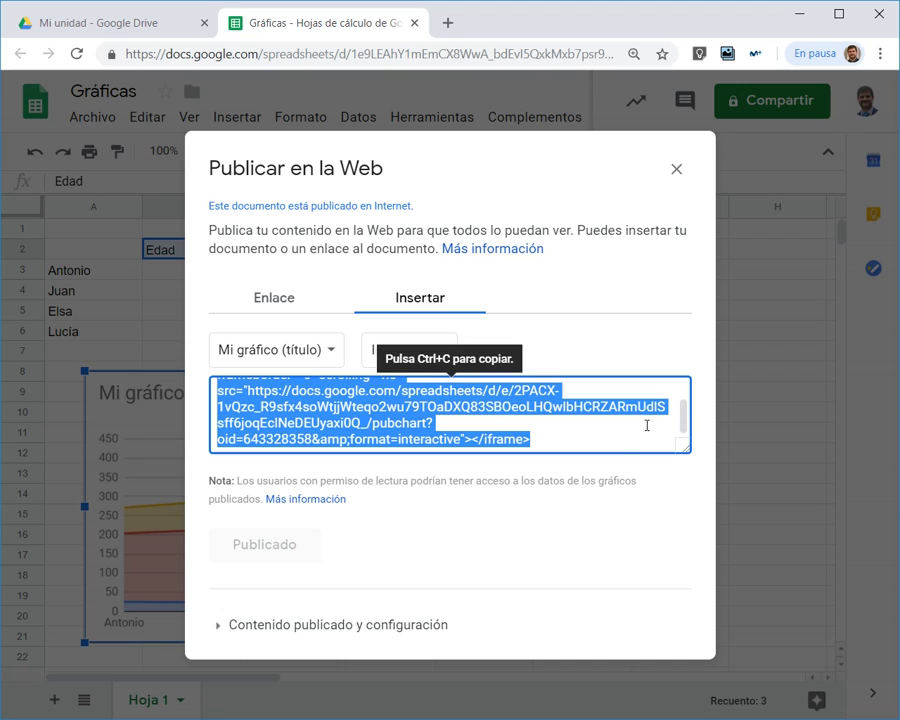
scroll(683, 413, "up", 2)
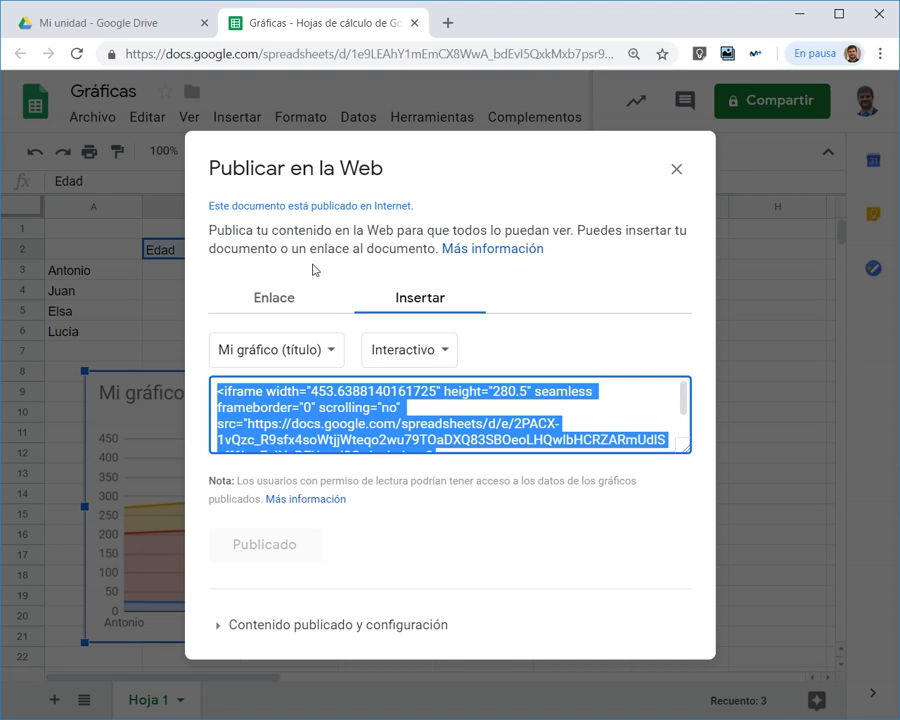
Copy the published chart's link and open it in a new browser tab.
left_click(279, 296)
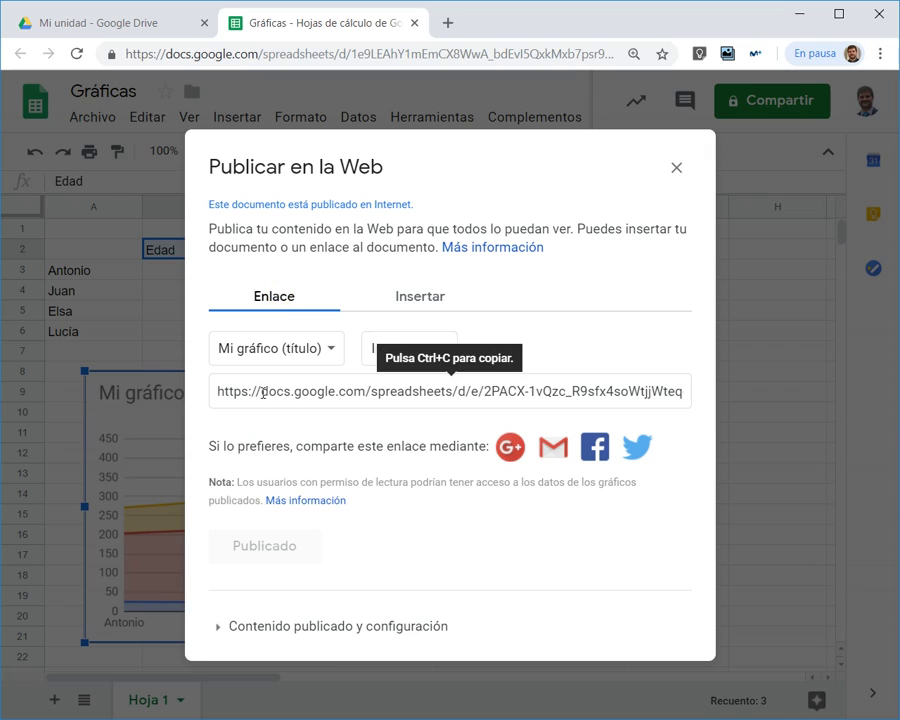
left_click(222, 393)
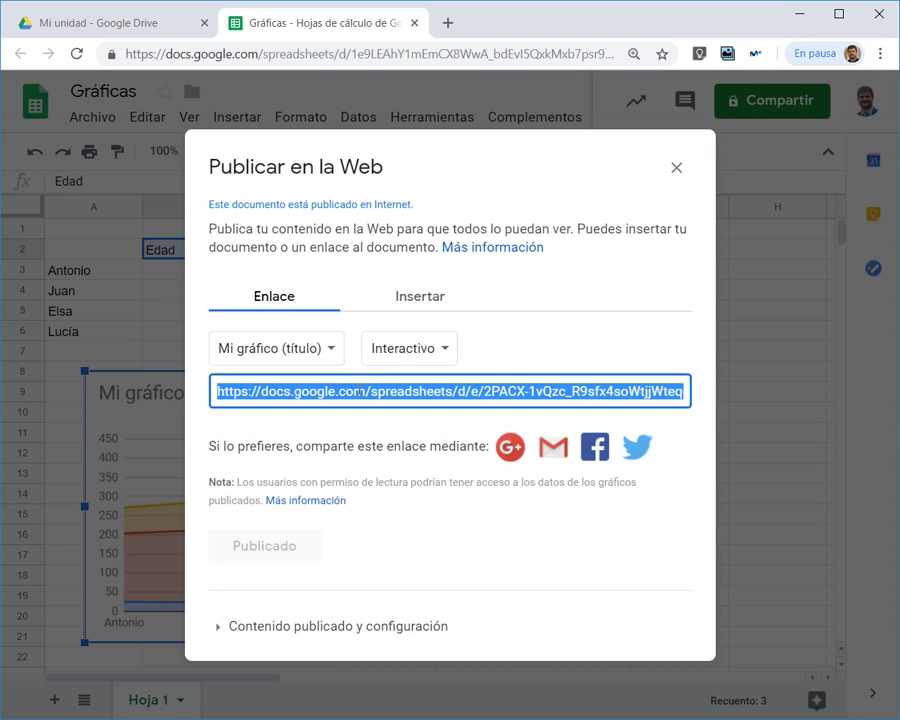
left_click(447, 22)
key("ctrl+v")
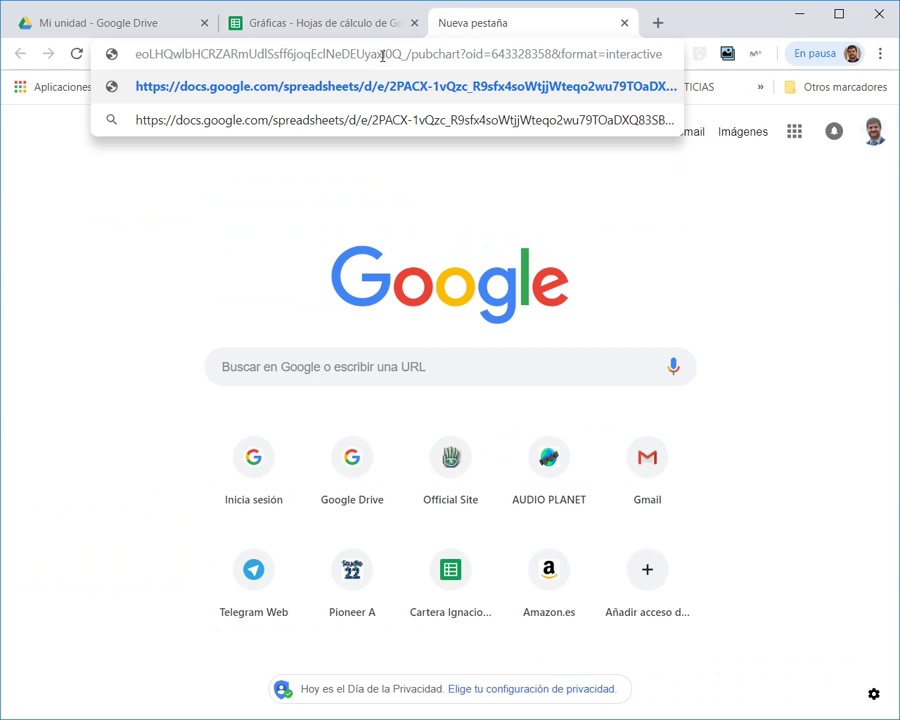
key("Return")
Test the published chart's interactivity on the plot area and the Altura series, and return to the Gráficas spreadsheet.
left_click(203, 175)
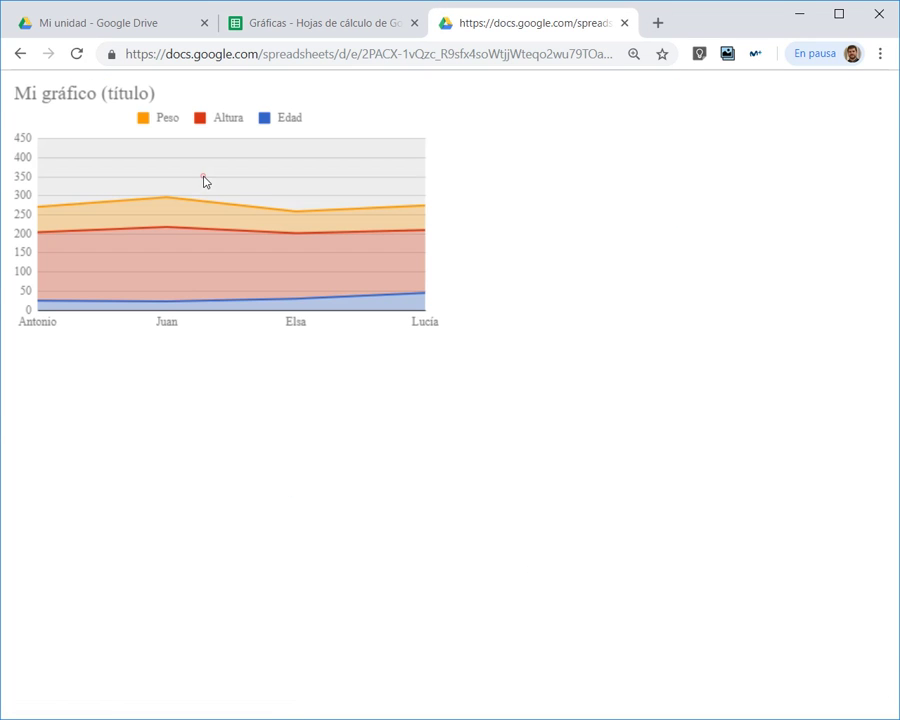
left_click(226, 119)
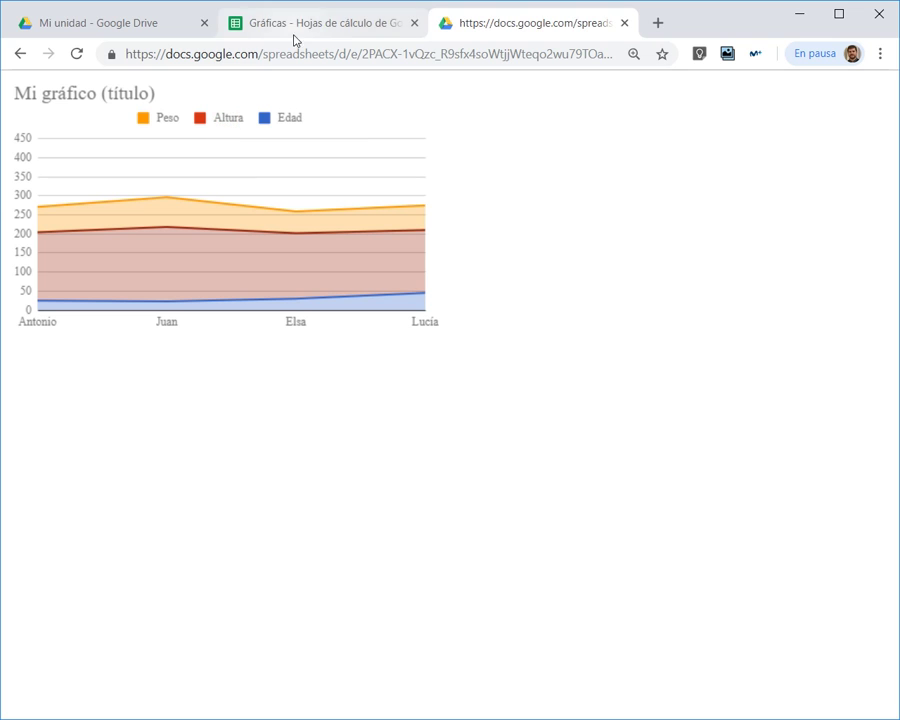
left_click(250, 201)
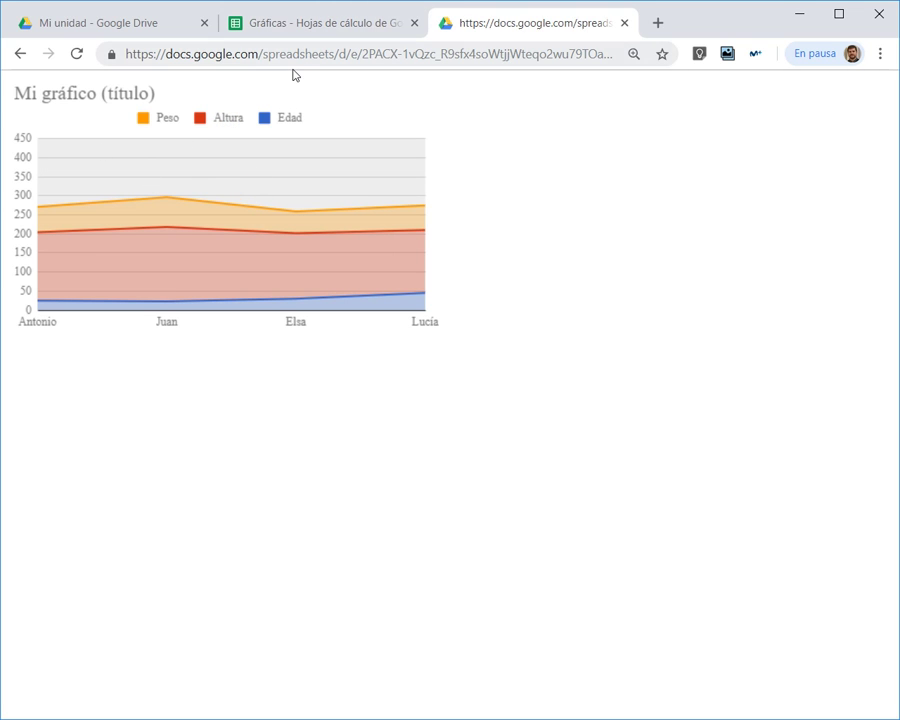
left_click(305, 23)
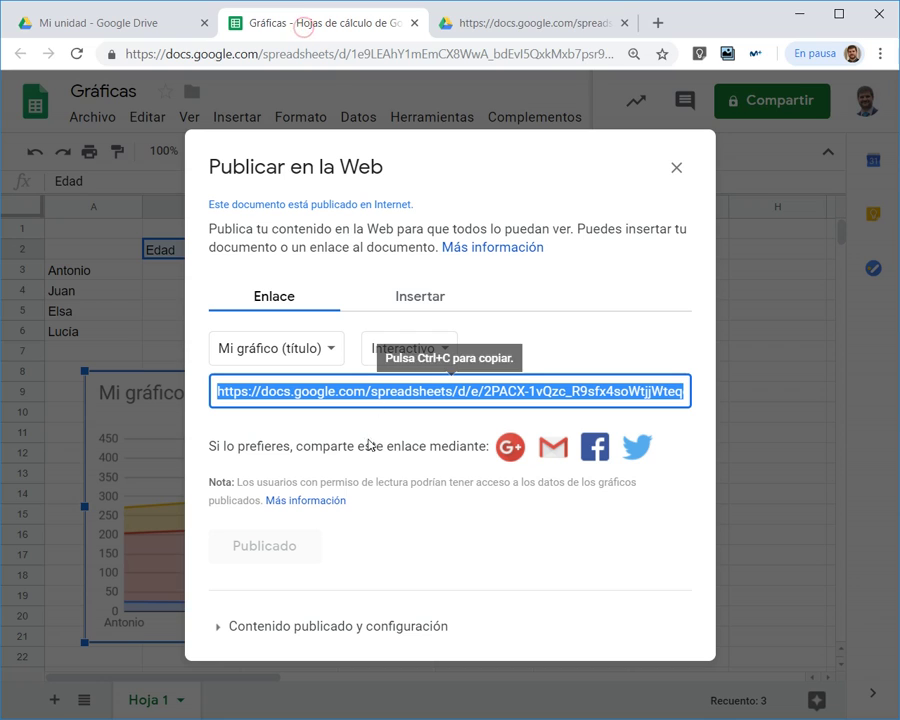